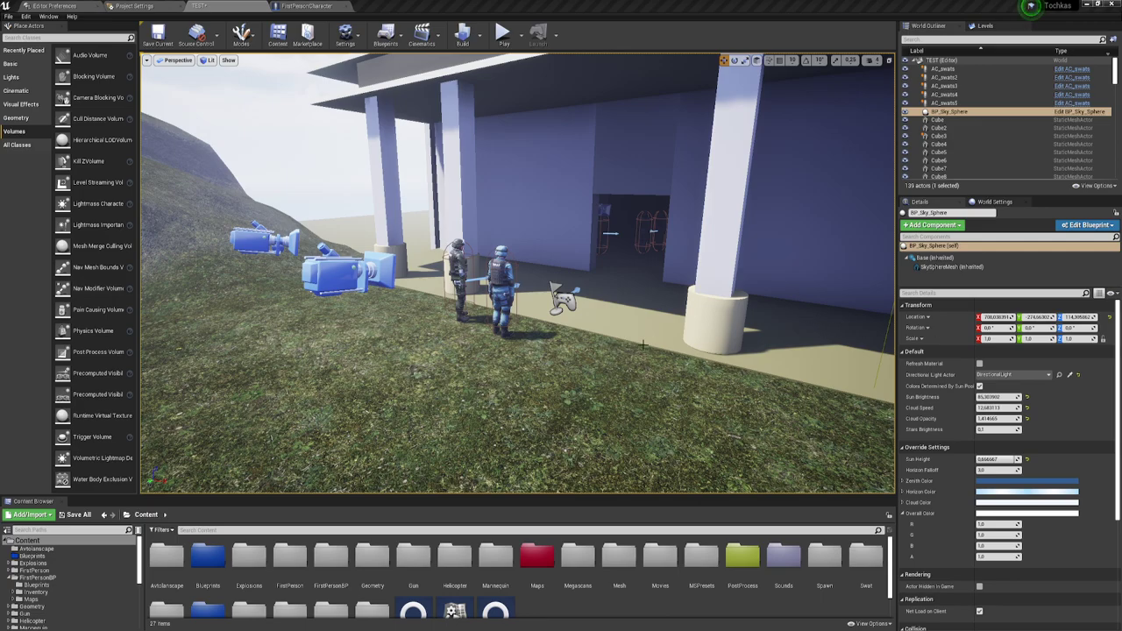
Step: Survey the doorway and SWAT characters, then bring up the Engine > Collision project settings
{"action": "mouse_move", "coordinate": [643, 345]}
{"action": "left_mouse_down"}
{"action": "mouse_move", "coordinate": [528, 341]}
{"action": "mouse_move", "coordinate": [561, 315]}
{"action": "left_mouse_up"}
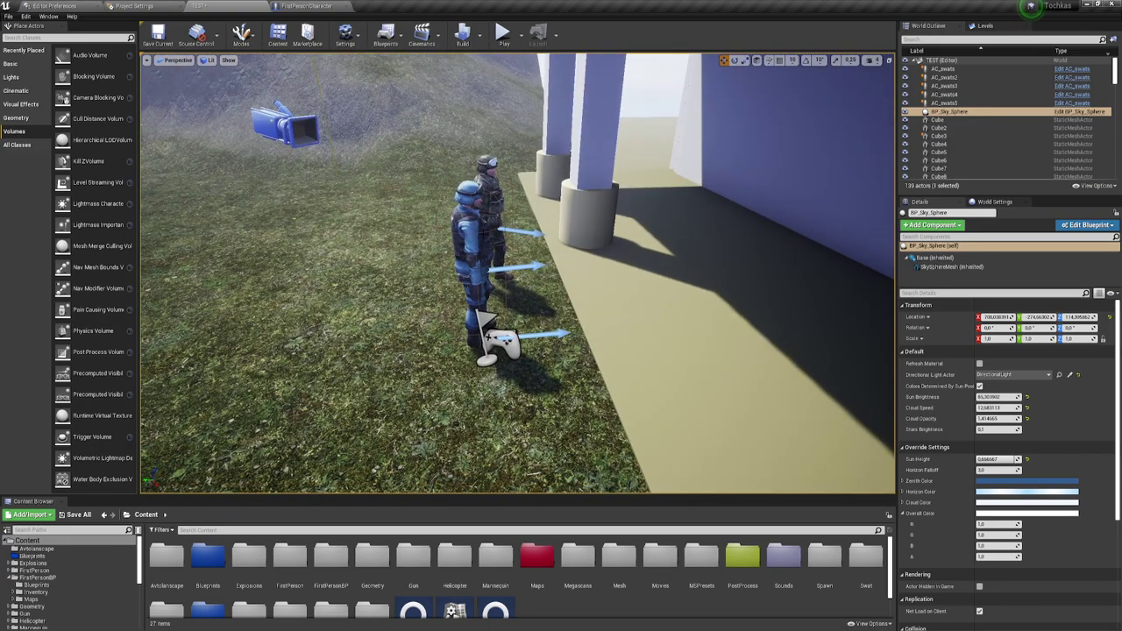
{"action": "left_click_drag", "start_coordinate": [561, 315], "coordinate": [526, 298]}
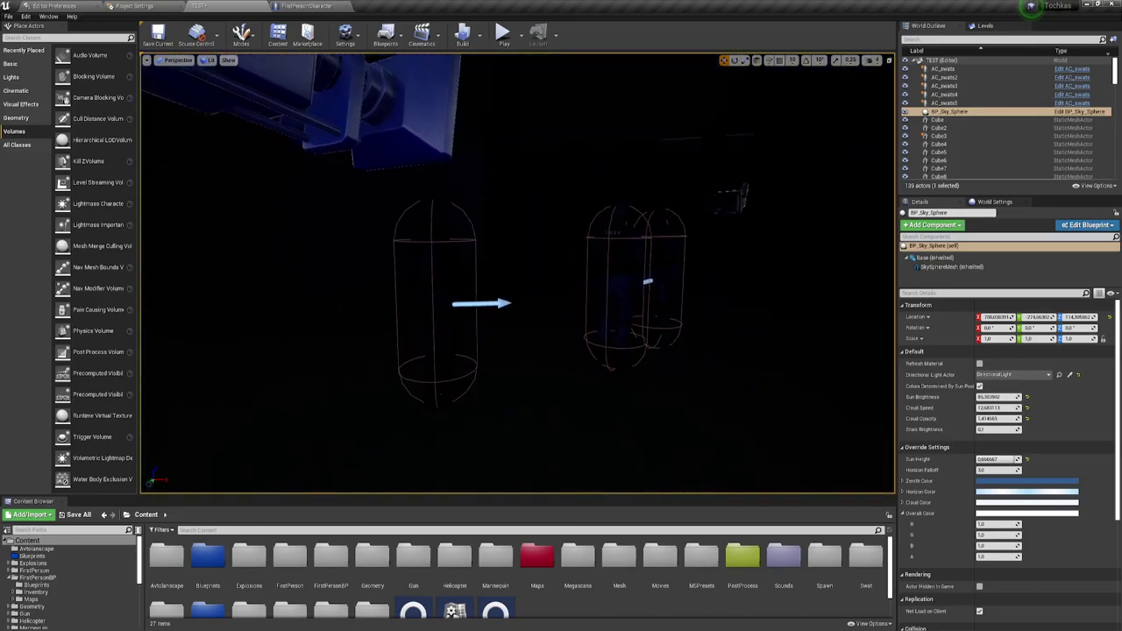
{"action": "left_click_drag", "start_coordinate": [612, 298], "coordinate": [612, 298]}
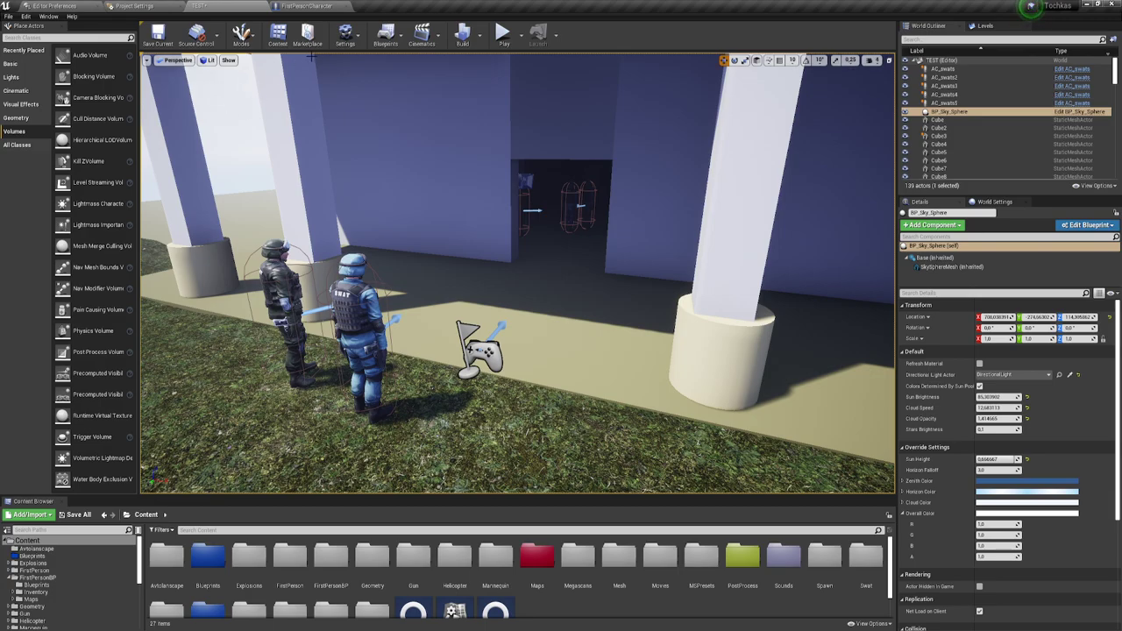
{"action": "left_click", "coordinate": [146, 5]}
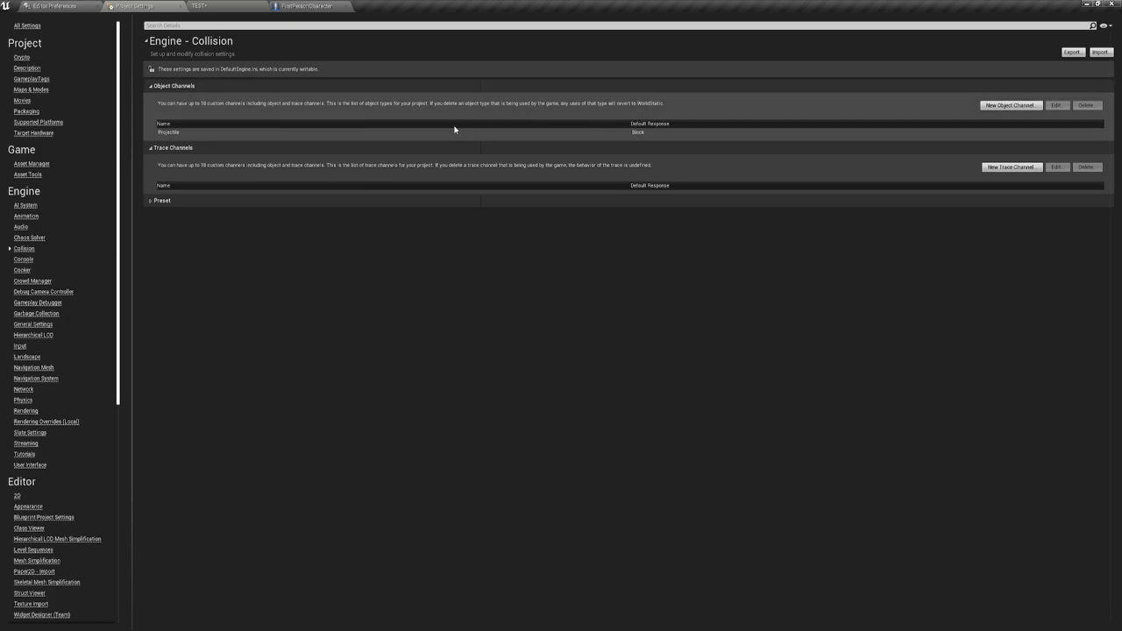
Step: Create a new object channel named SWAT with Default Response set to Block
{"action": "left_click", "coordinate": [1009, 106]}
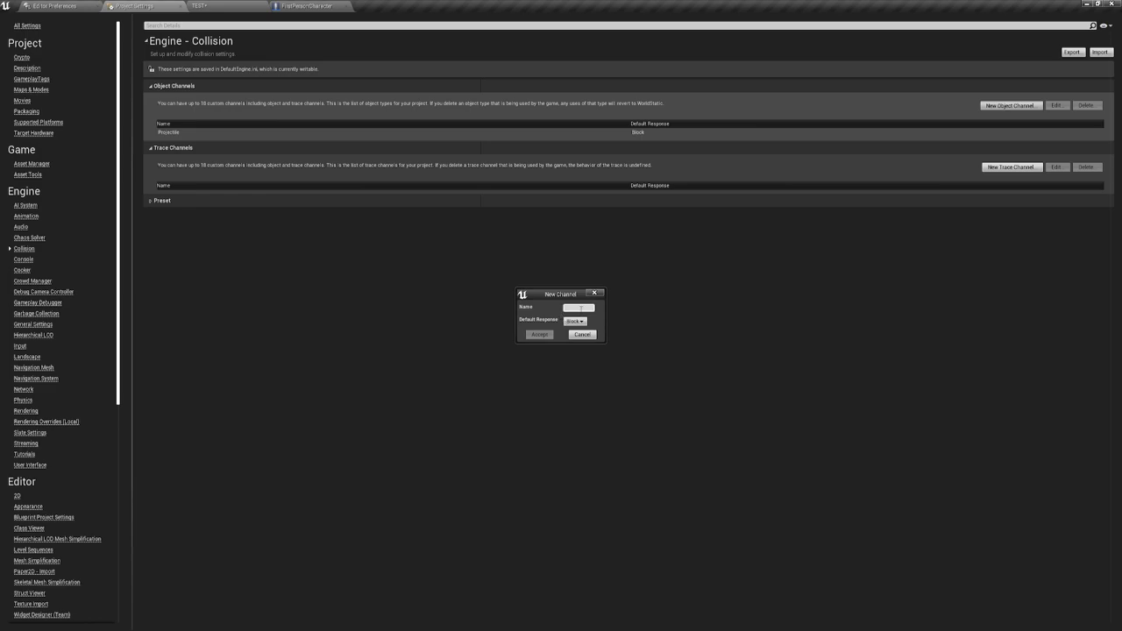
{"action": "type", "text": "SWAT"}
{"action": "left_click", "coordinate": [541, 336]}
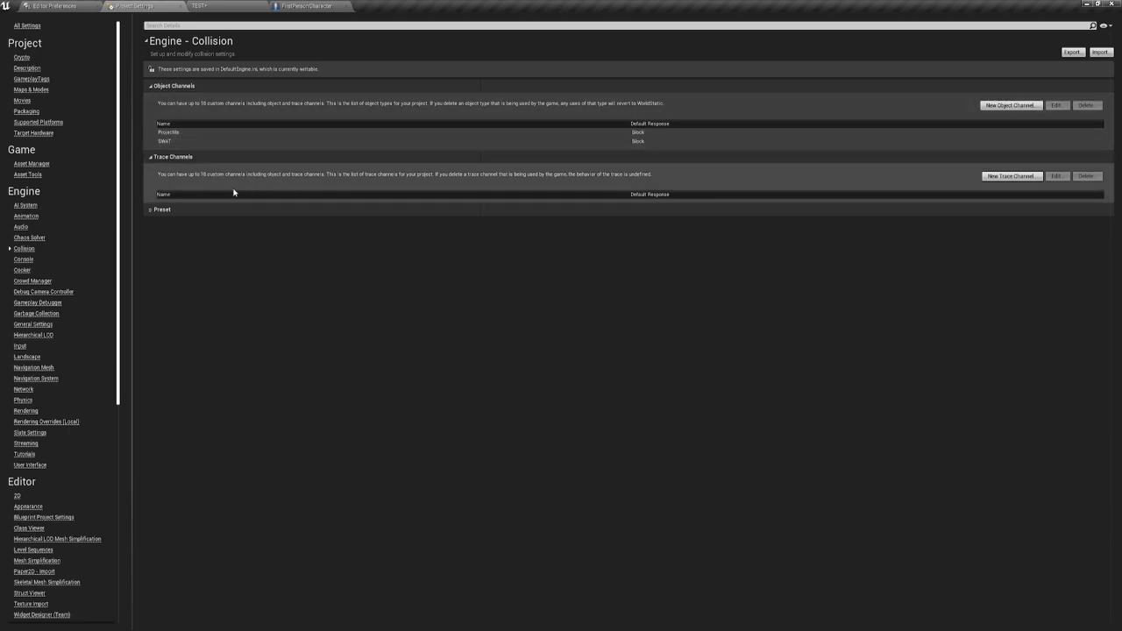
Step: Back in the TEST level, place a Blocking Volume near the doorway and select it
{"action": "left_click", "coordinate": [214, 5]}
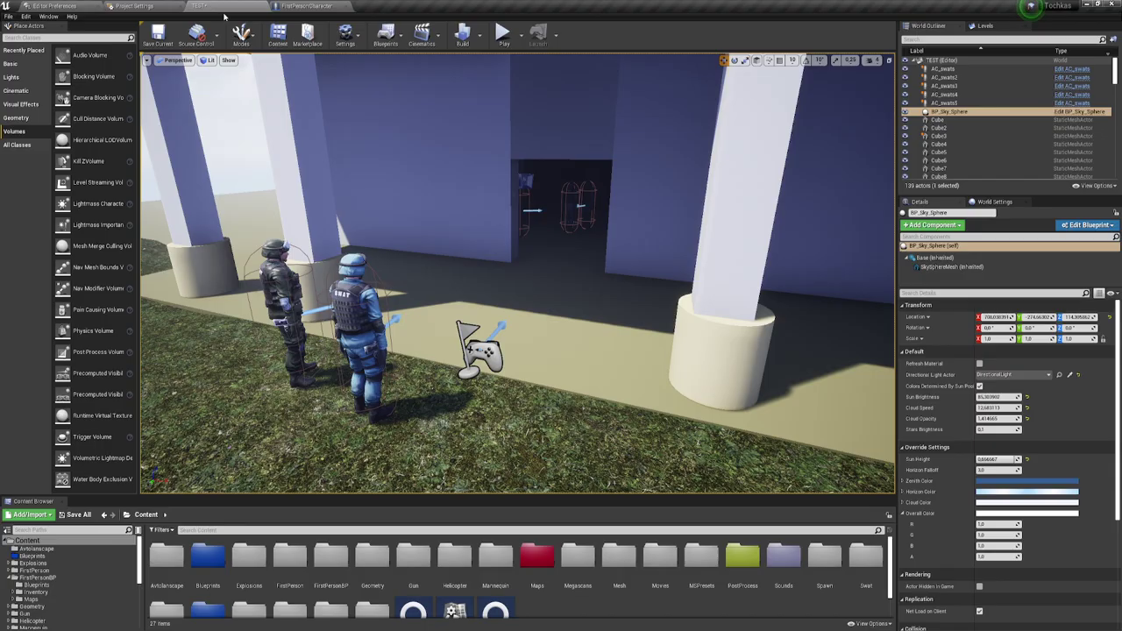
{"action": "middle_click_drag", "start_coordinate": [586, 326], "coordinate": [666, 377]}
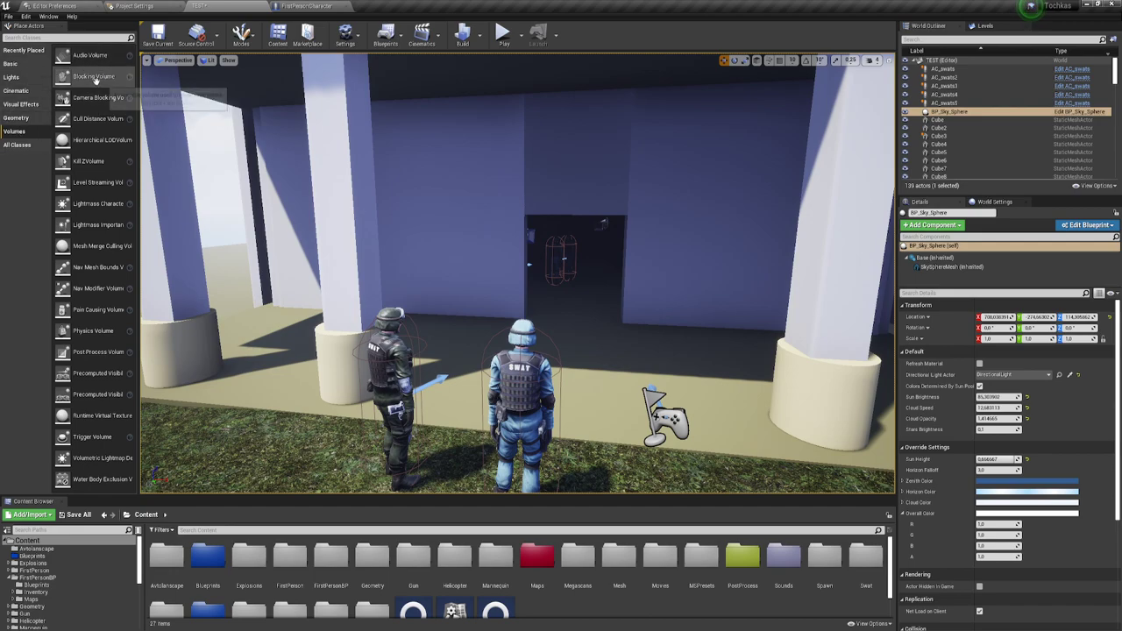
{"action": "left_click_drag", "start_coordinate": [79, 76], "coordinate": [258, 121]}
{"action": "left_click", "coordinate": [566, 335]}
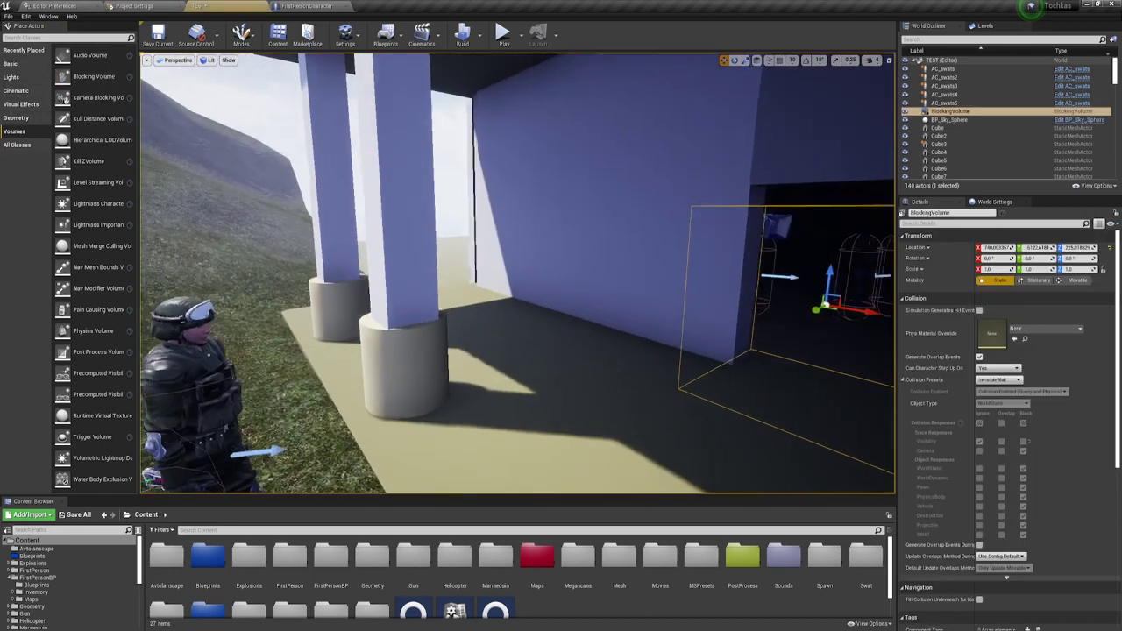
{"action": "right_click_drag", "start_coordinate": [567, 335], "coordinate": [614, 263]}
Step: Play-test by walking forward toward the doorway, then stop the session
{"action": "left_click", "coordinate": [502, 35]}
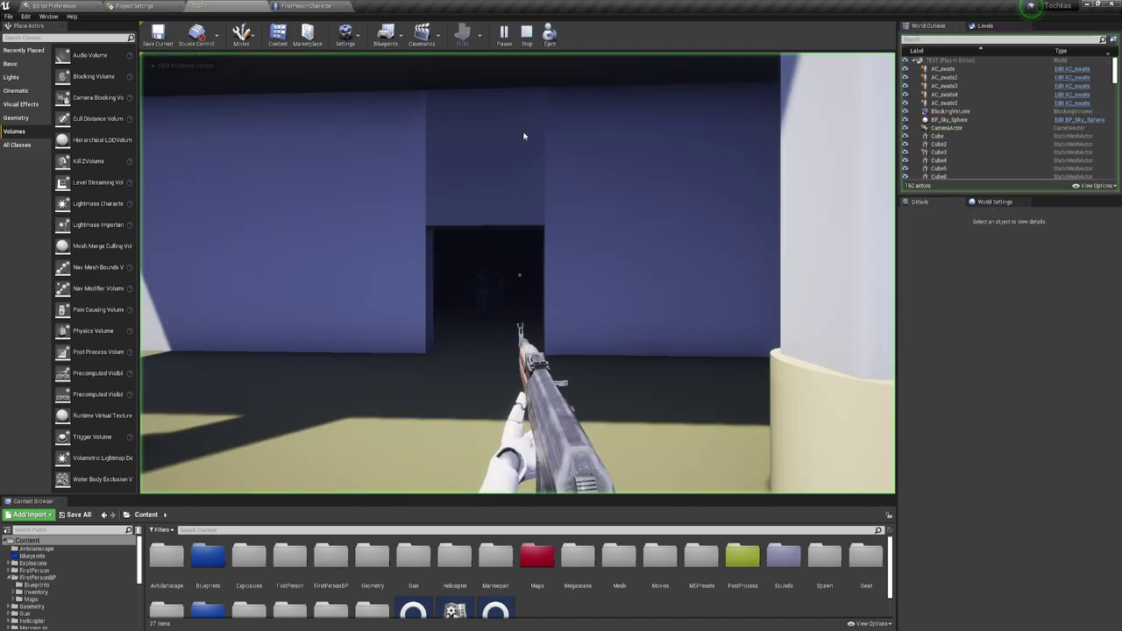
{"action": "key", "text": "w"}
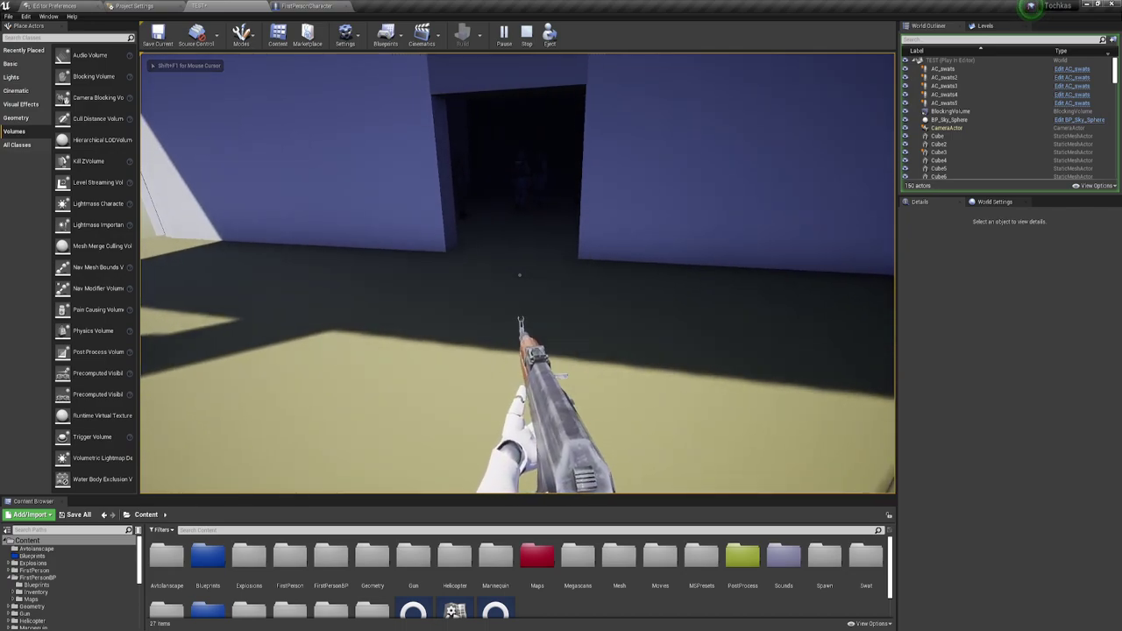
{"action": "key", "text": "Escape"}
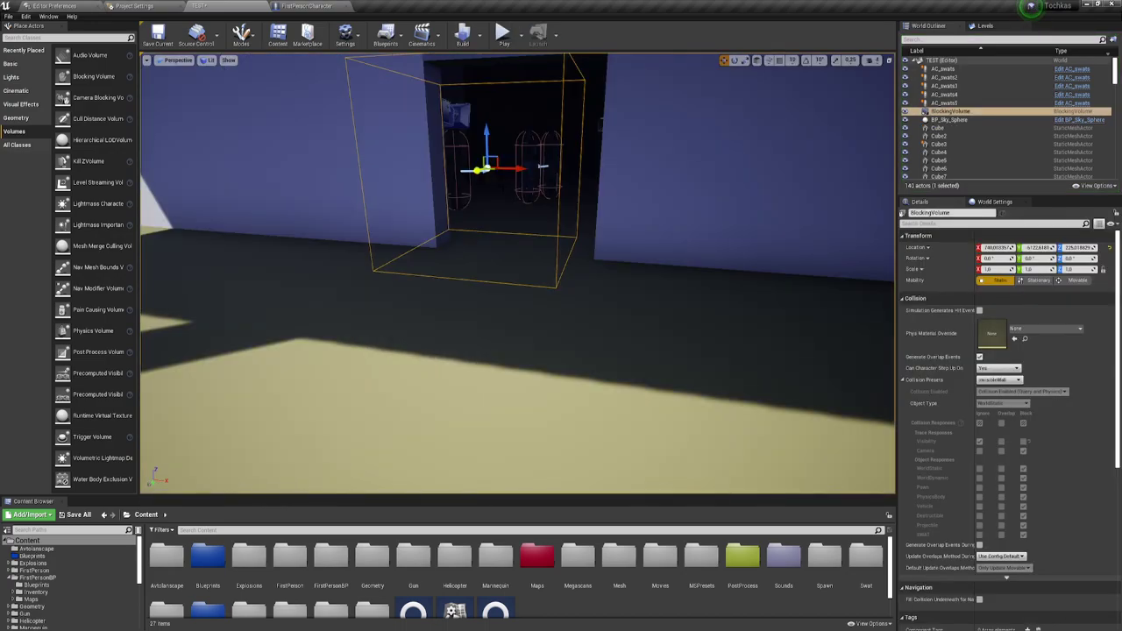
Step: Flatten the Blocking Volume thin on Y, move it into the opening, and widen X to about 2.1
{"action": "right_click_drag", "start_coordinate": [517, 273], "coordinate": [517, 274]}
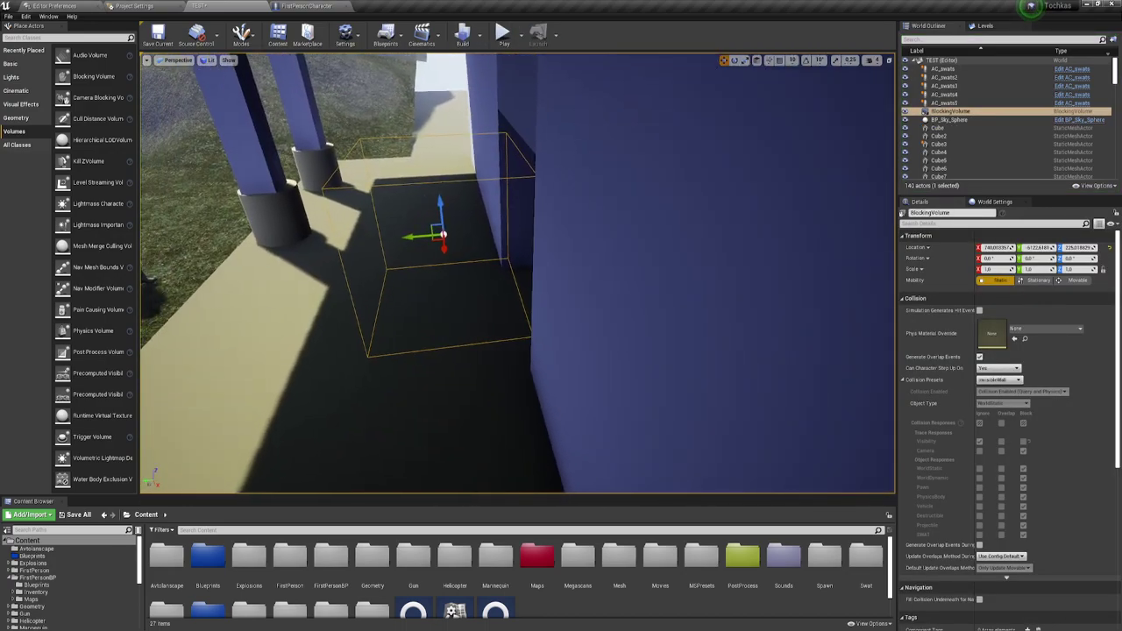
{"action": "key", "text": "r"}
{"action": "left_click_drag", "start_coordinate": [412, 237], "coordinate": [489, 234]}
{"action": "key", "text": "w"}
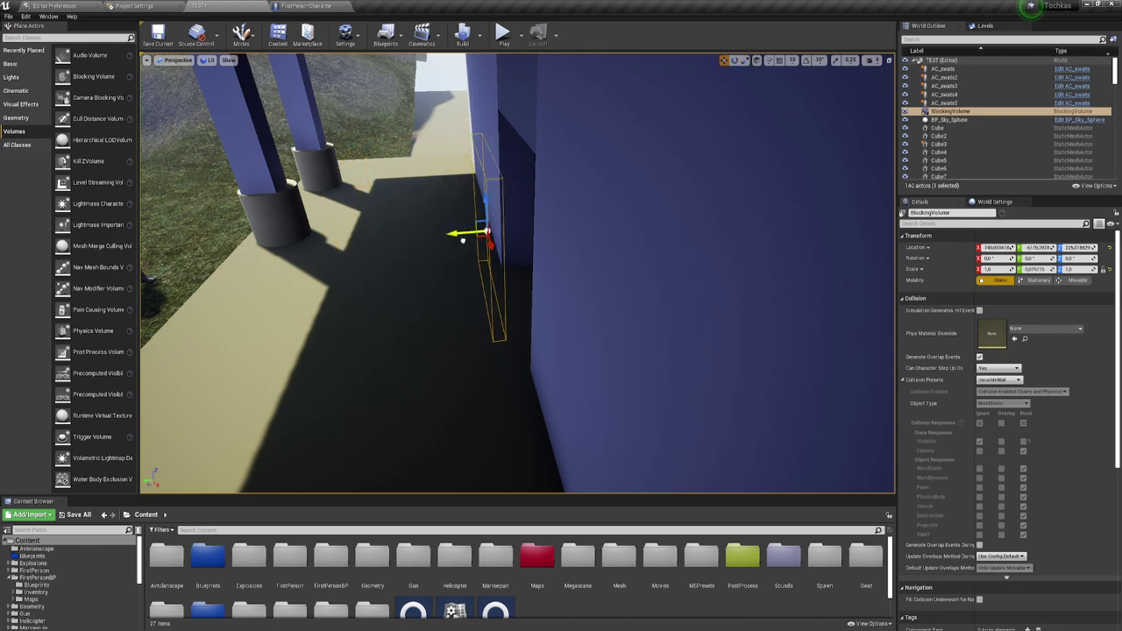
{"action": "right_click_drag", "start_coordinate": [488, 233], "coordinate": [521, 180]}
{"action": "key", "text": "r"}
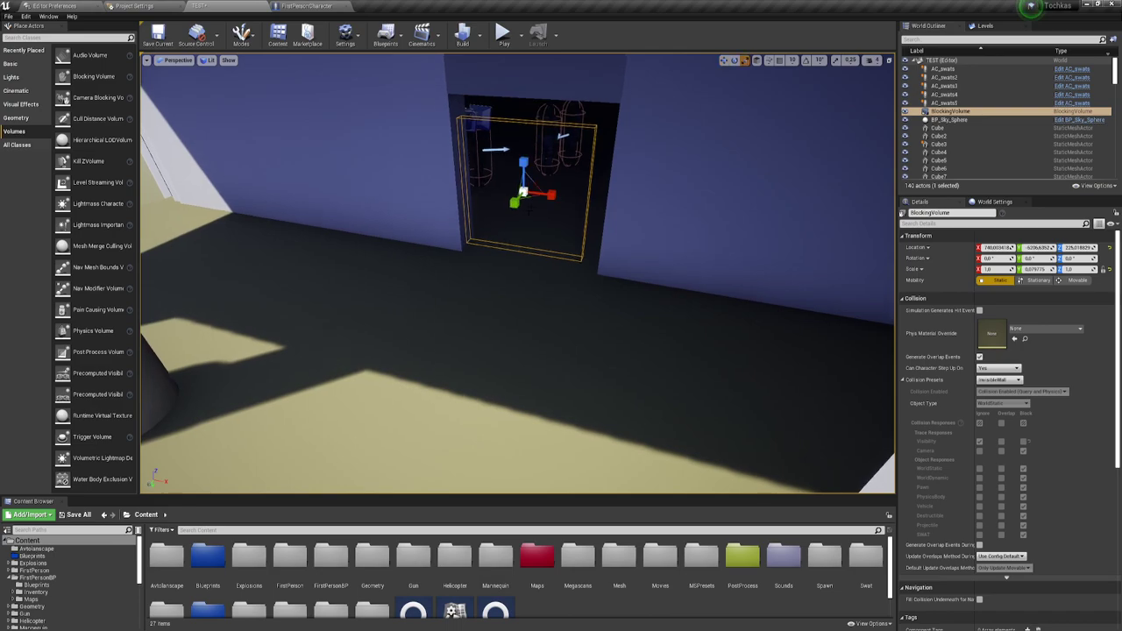
{"action": "left_click_drag", "start_coordinate": [549, 187], "coordinate": [553, 195]}
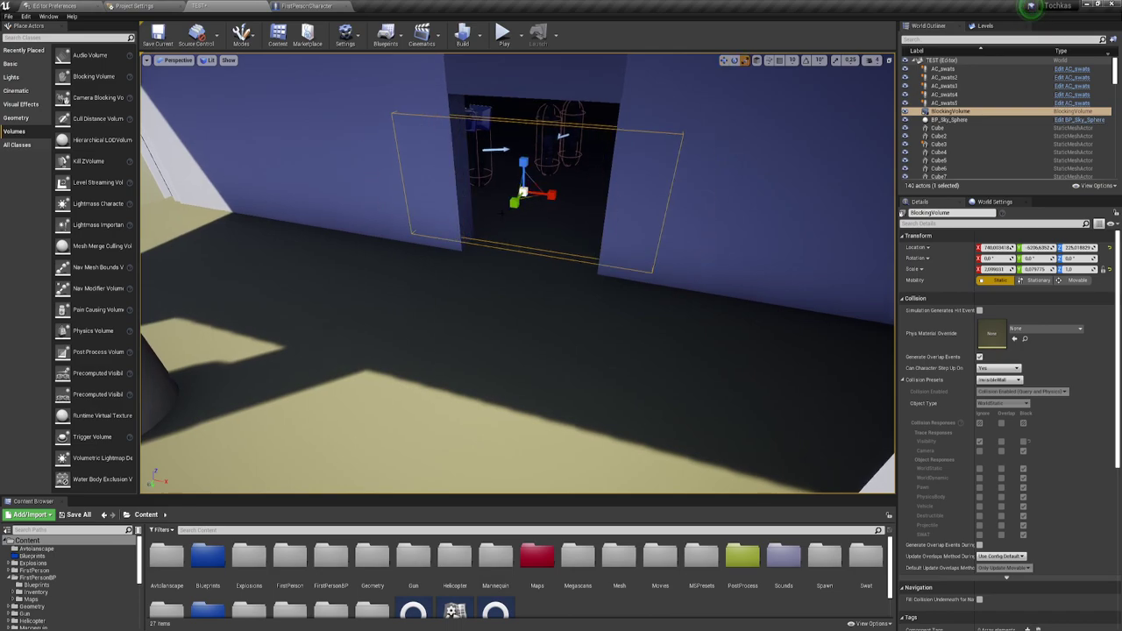
Step: Reselect the Blocking Volume in move mode and view it up close in the doorway
{"action": "left_click", "coordinate": [517, 201]}
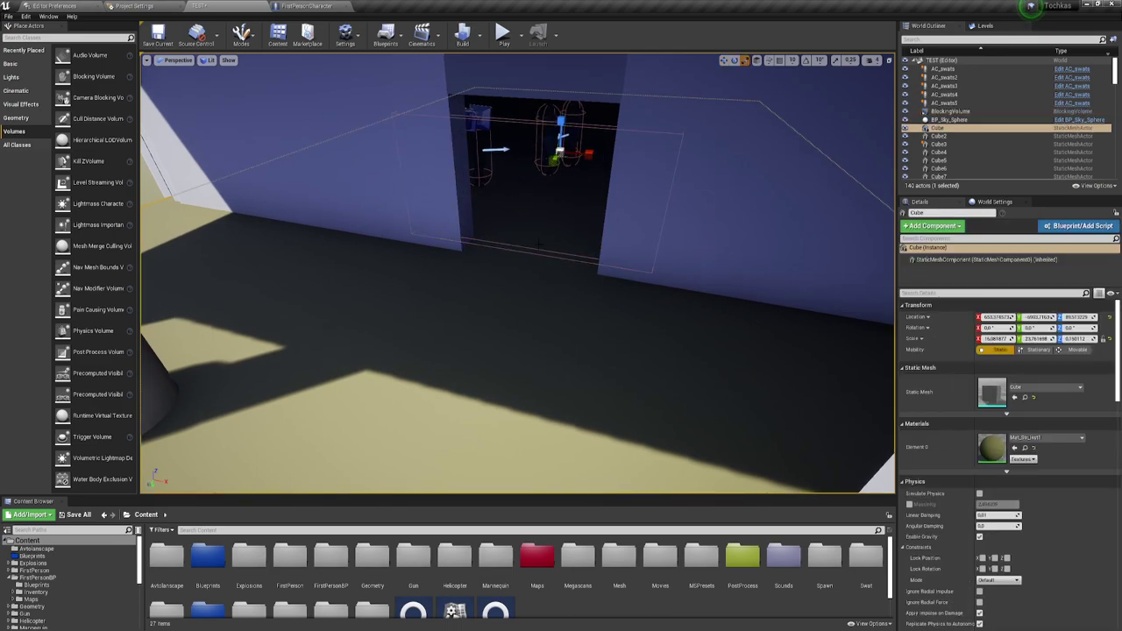
{"action": "left_click", "coordinate": [518, 204]}
{"action": "key", "text": "w"}
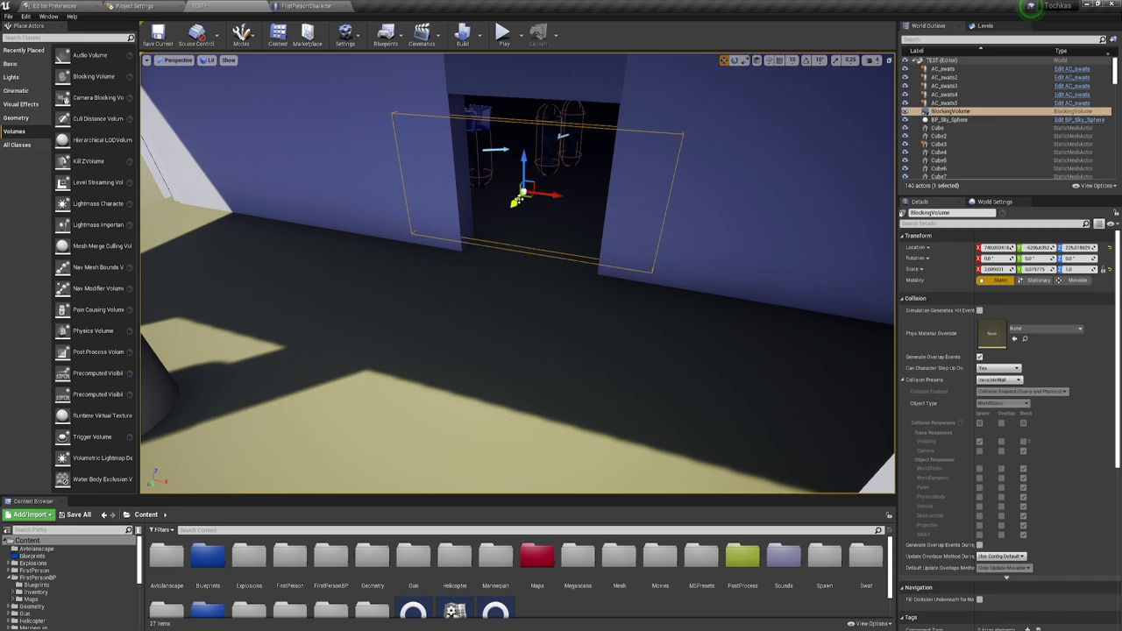
{"action": "mouse_move", "coordinate": [518, 200]}
{"action": "right_mouse_down"}
{"action": "mouse_move", "coordinate": [491, 210]}
{"action": "mouse_move", "coordinate": [535, 223]}
{"action": "right_mouse_up"}
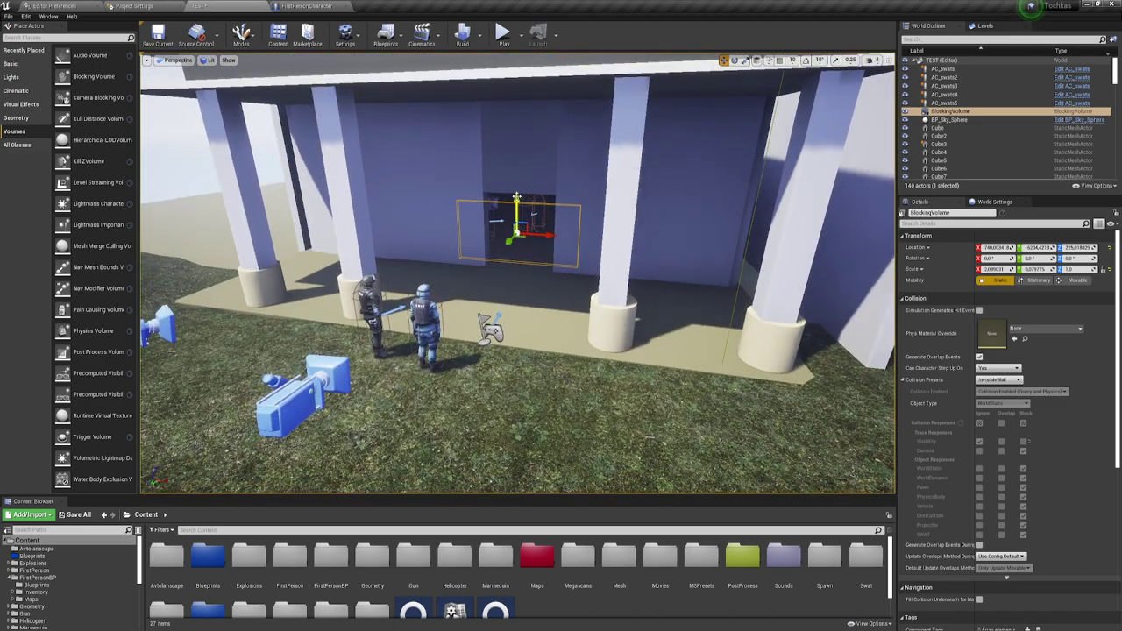
{"action": "right_click_drag", "start_coordinate": [517, 198], "coordinate": [526, 215]}
Step: Set the AC_swats character's Auto Possess Player to Player 0, found by searching 'pawn'
{"action": "left_click", "coordinate": [332, 412]}
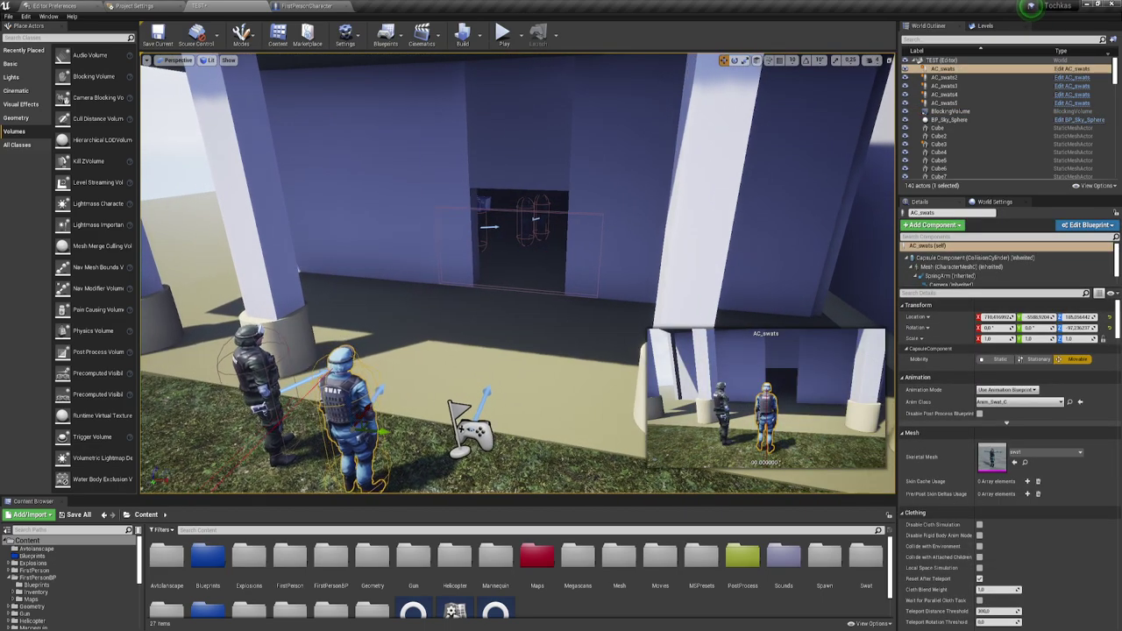
{"action": "right_click_drag", "start_coordinate": [517, 263], "coordinate": [529, 273]}
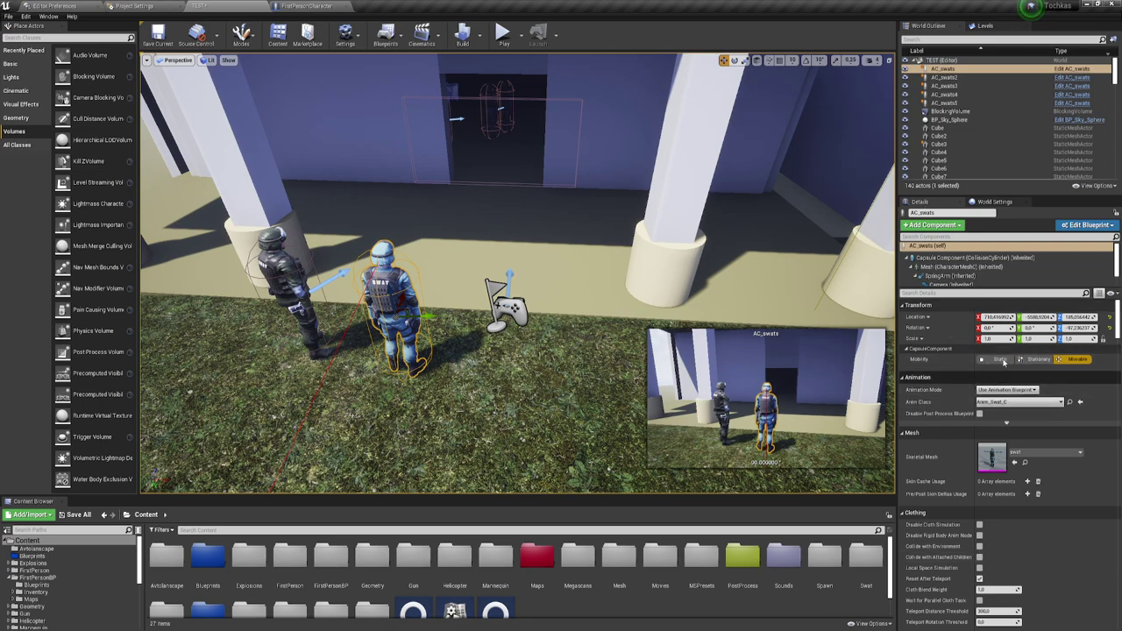
{"action": "left_click", "coordinate": [1002, 294]}
{"action": "type", "text": "pawn"}
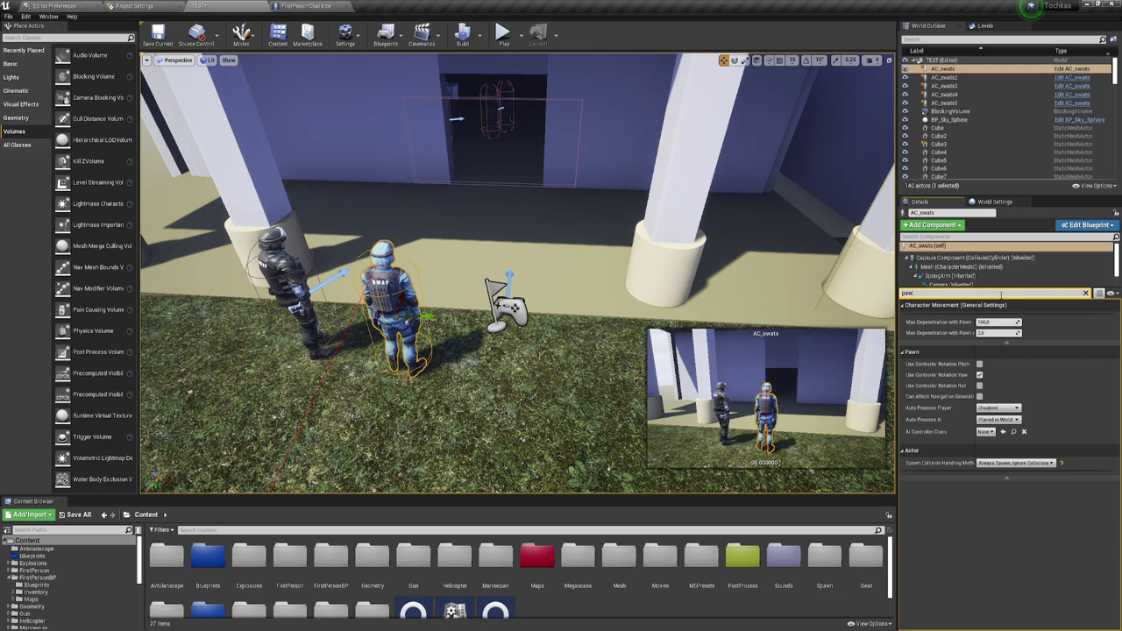
{"action": "left_click", "coordinate": [997, 408]}
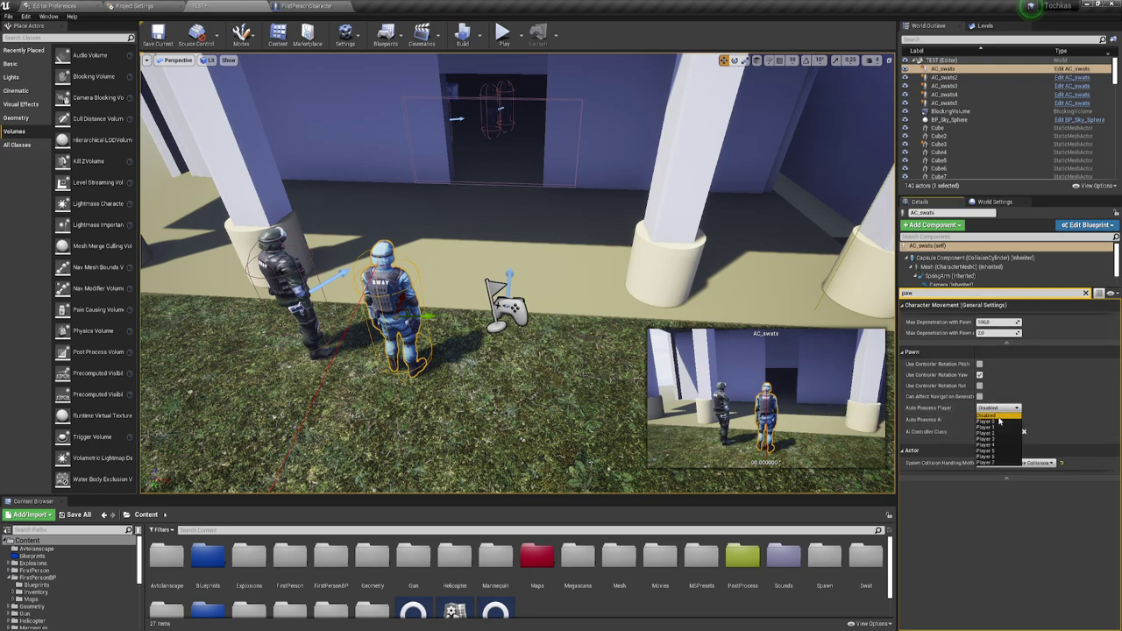
{"action": "left_click", "coordinate": [998, 421]}
Step: Play-test by walking the SWAT character into the doorway, then stop
{"action": "left_click", "coordinate": [502, 33]}
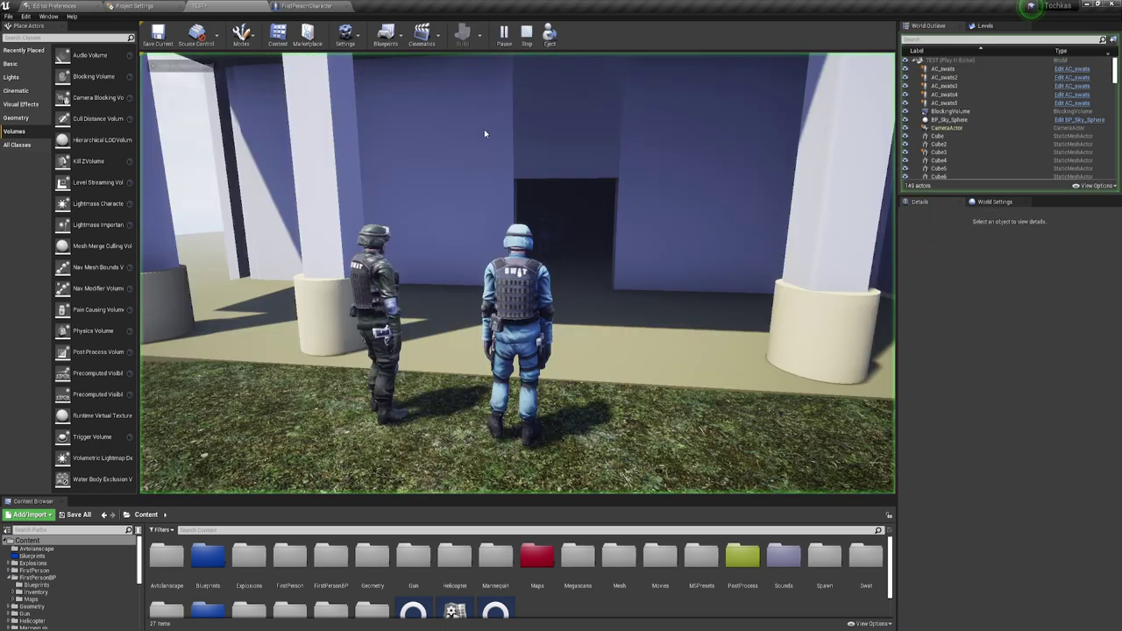
{"action": "key", "text": "w"}
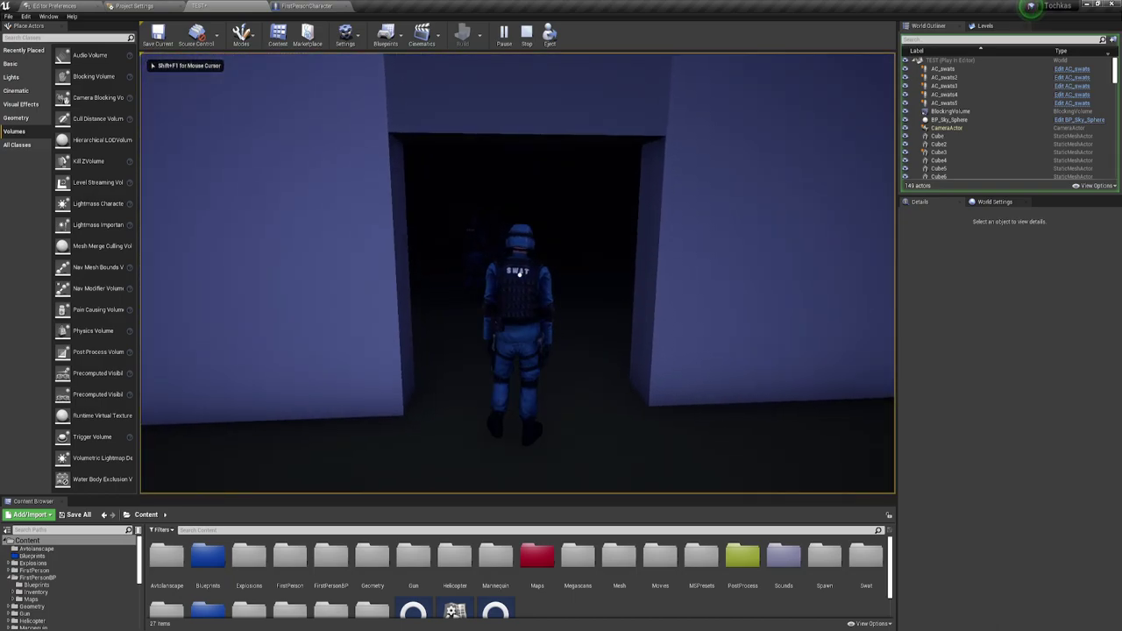
{"action": "key", "text": "Escape"}
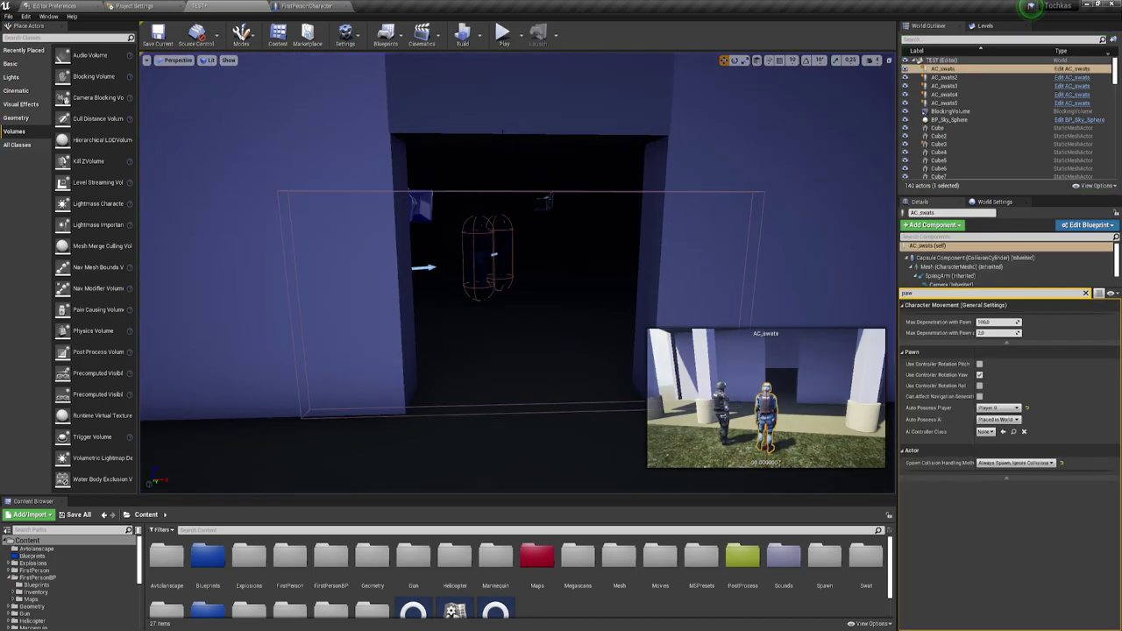
{"action": "mouse_move", "coordinate": [517, 272]}
{"action": "right_mouse_down"}
{"action": "mouse_move", "coordinate": [456, 263]}
{"action": "mouse_move", "coordinate": [593, 154]}
{"action": "right_mouse_up"}
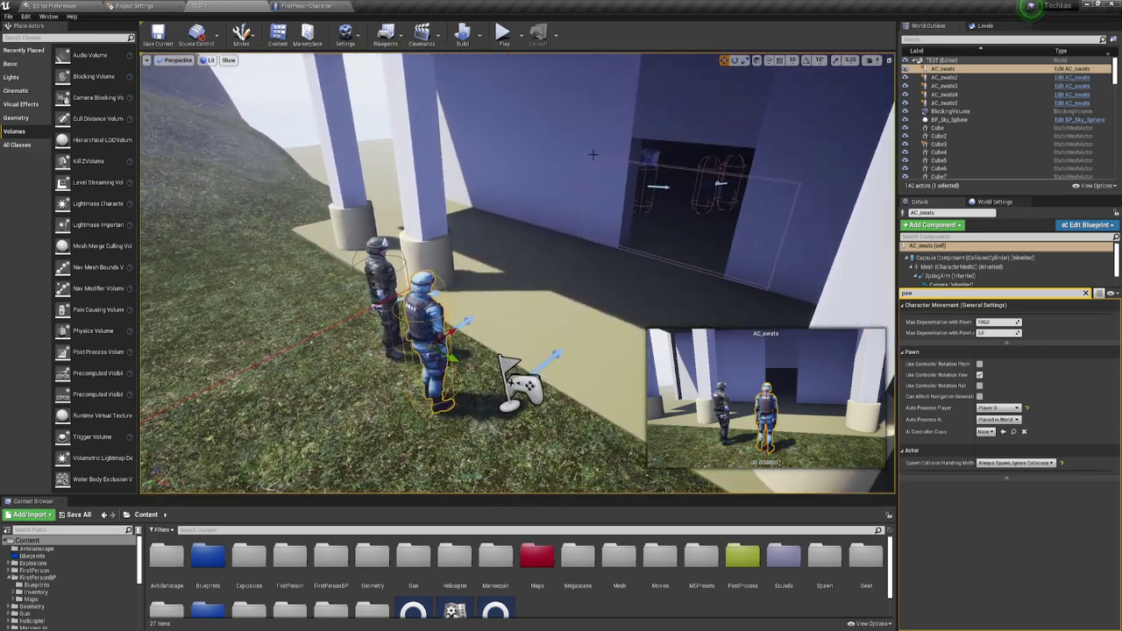
Step: Select the doorway BlockingVolume, clear the Details search, and save the TEST level
{"action": "left_click", "coordinate": [684, 228]}
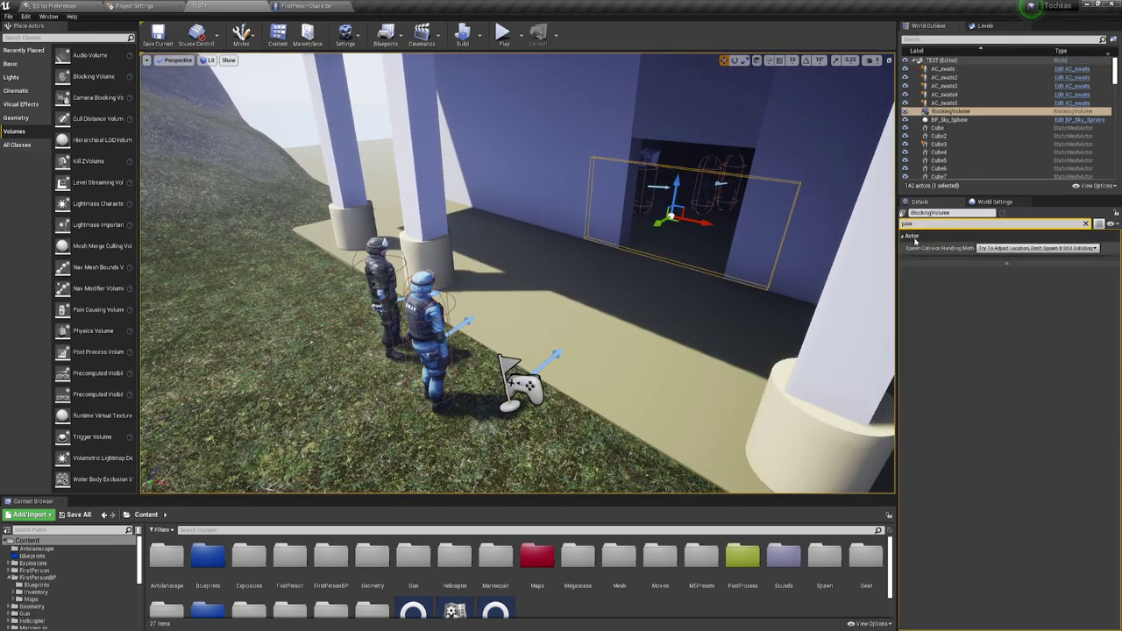
{"action": "left_click", "coordinate": [1086, 224]}
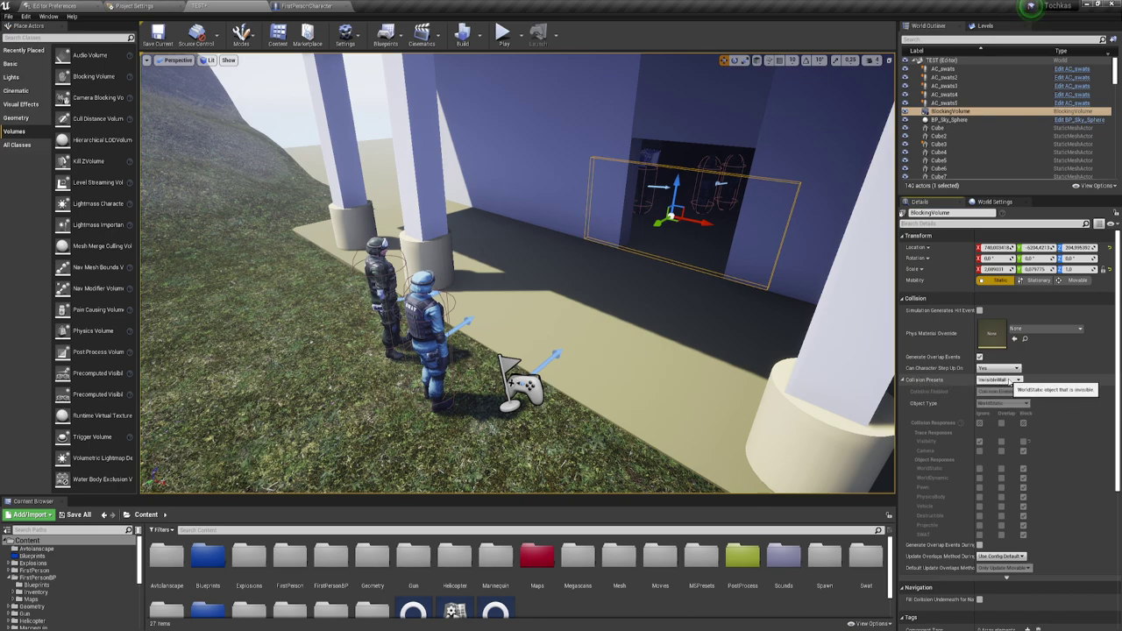
{"action": "left_click", "coordinate": [78, 515]}
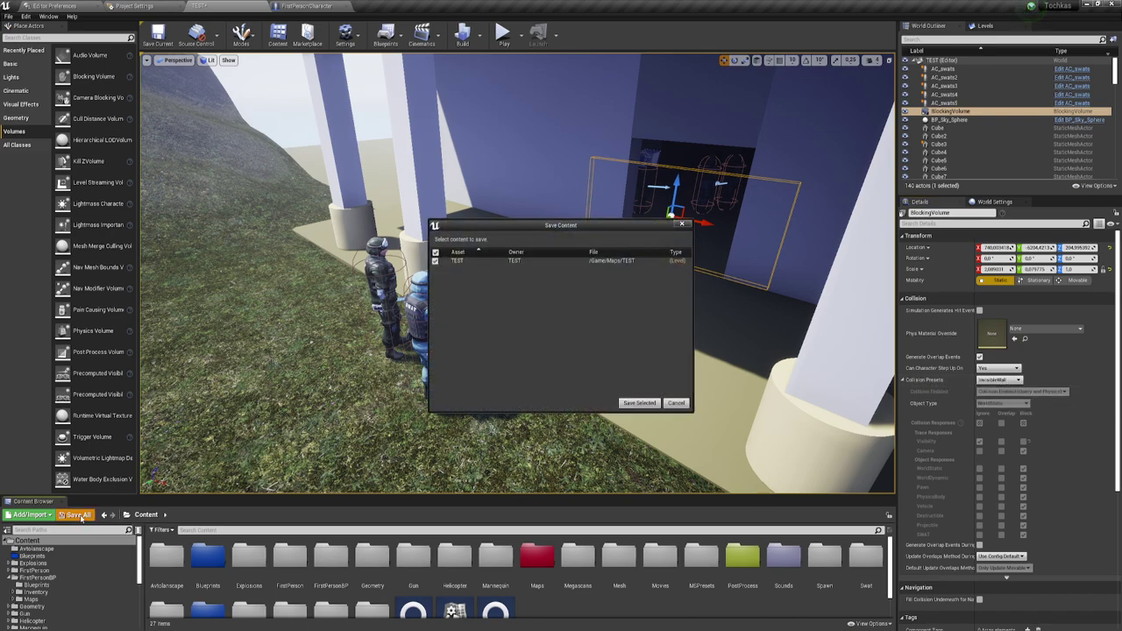
{"action": "left_click", "coordinate": [645, 404]}
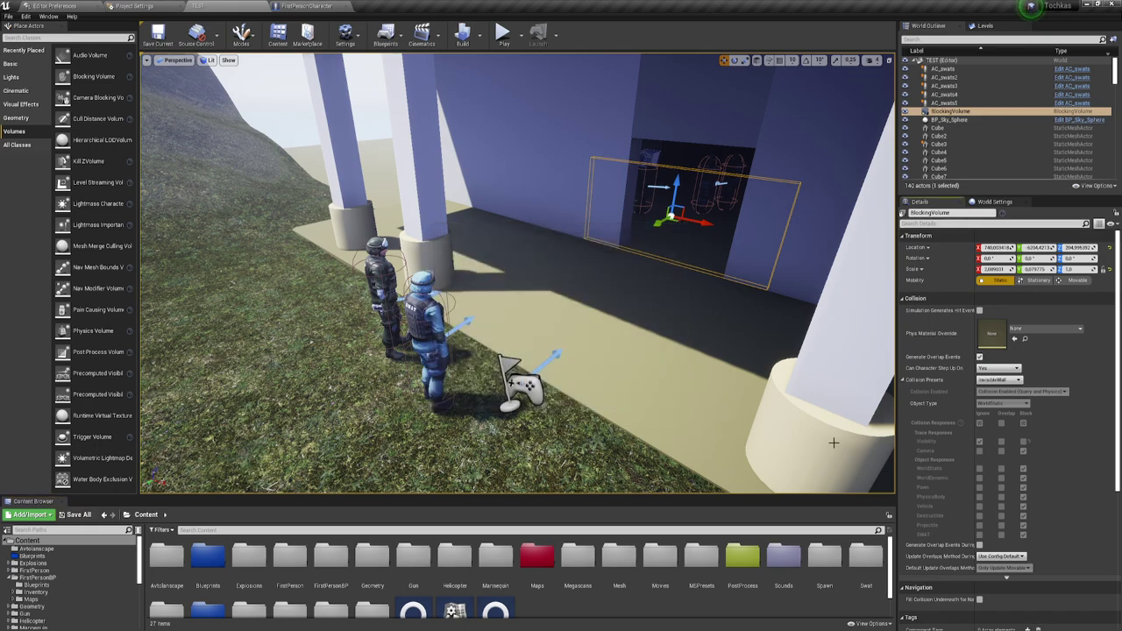
{"action": "left_click", "coordinate": [1017, 381]}
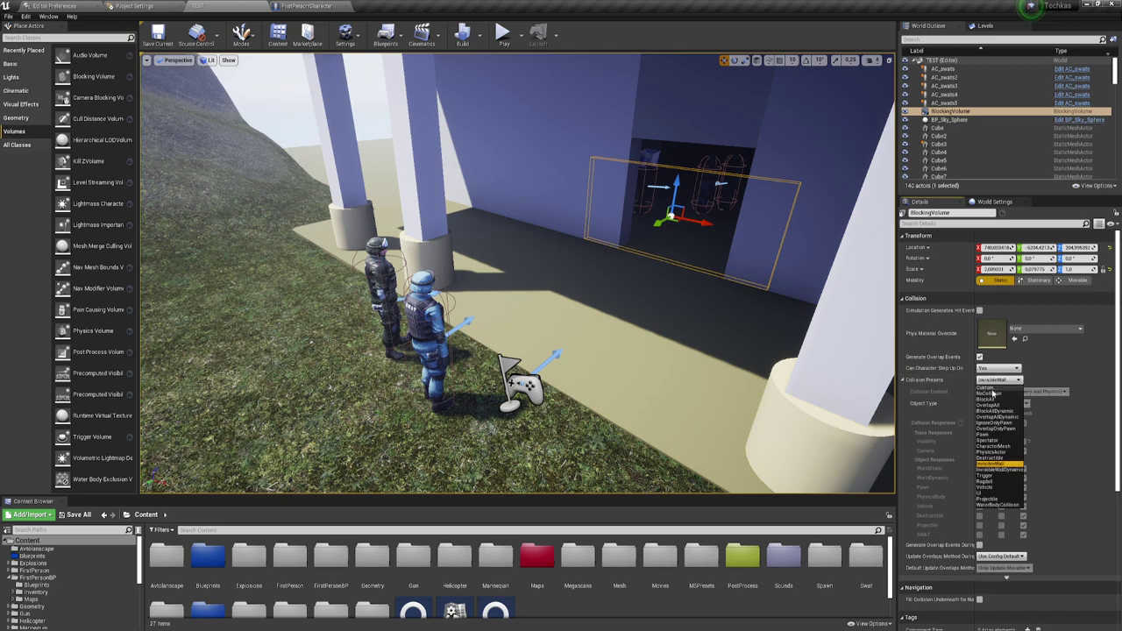
Step: Set the volume's collision preset to Custom with object type SWAT, Camera Ignore, SWAT Overlap
{"action": "left_click", "coordinate": [985, 387]}
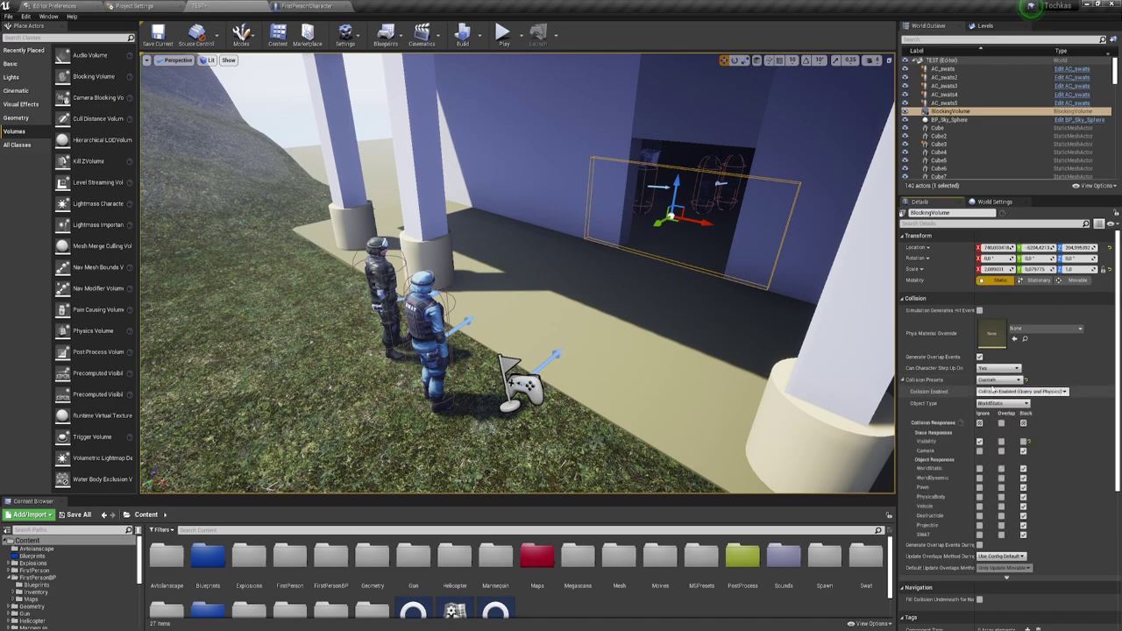
{"action": "left_click", "coordinate": [999, 404]}
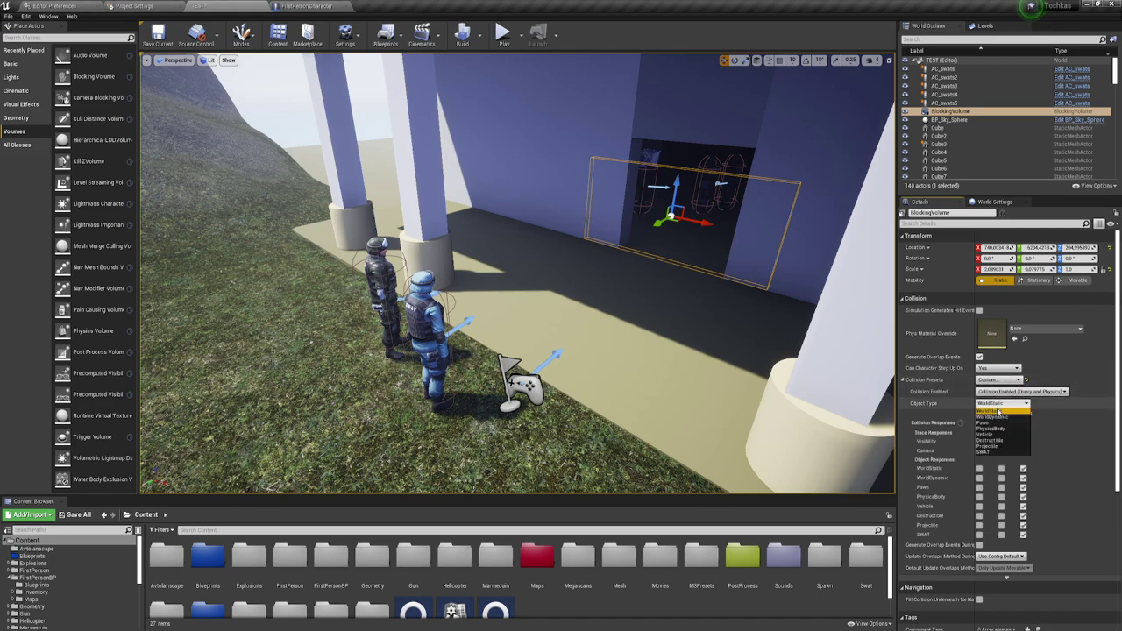
{"action": "left_click", "coordinate": [986, 452]}
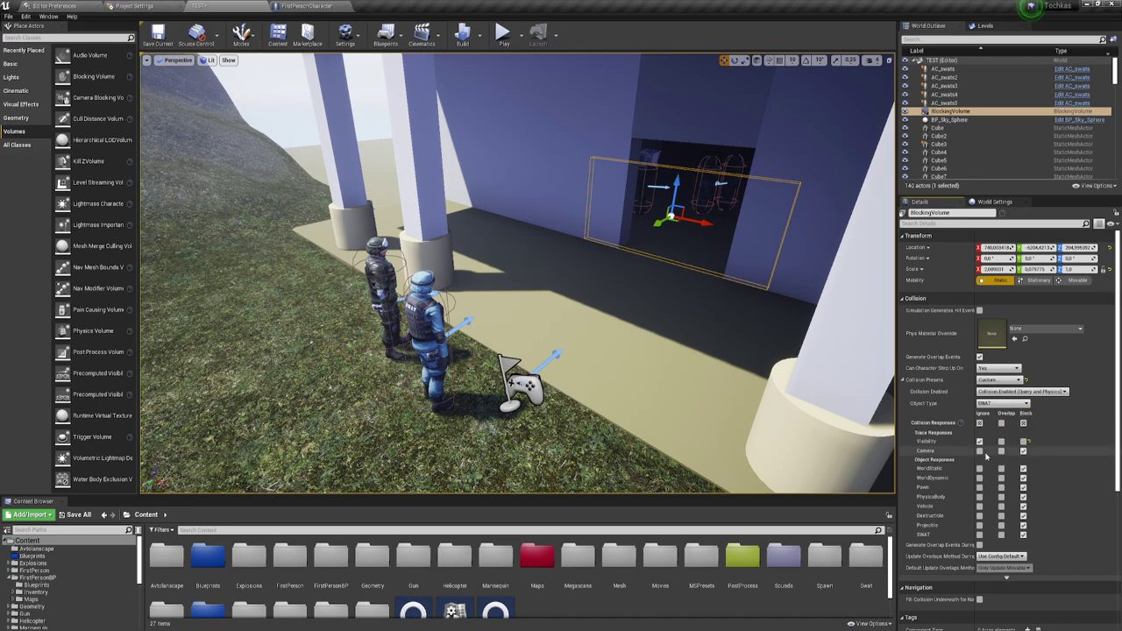
{"action": "scroll", "coordinate": [991, 412], "scroll_direction": "down", "scroll_amount": 2}
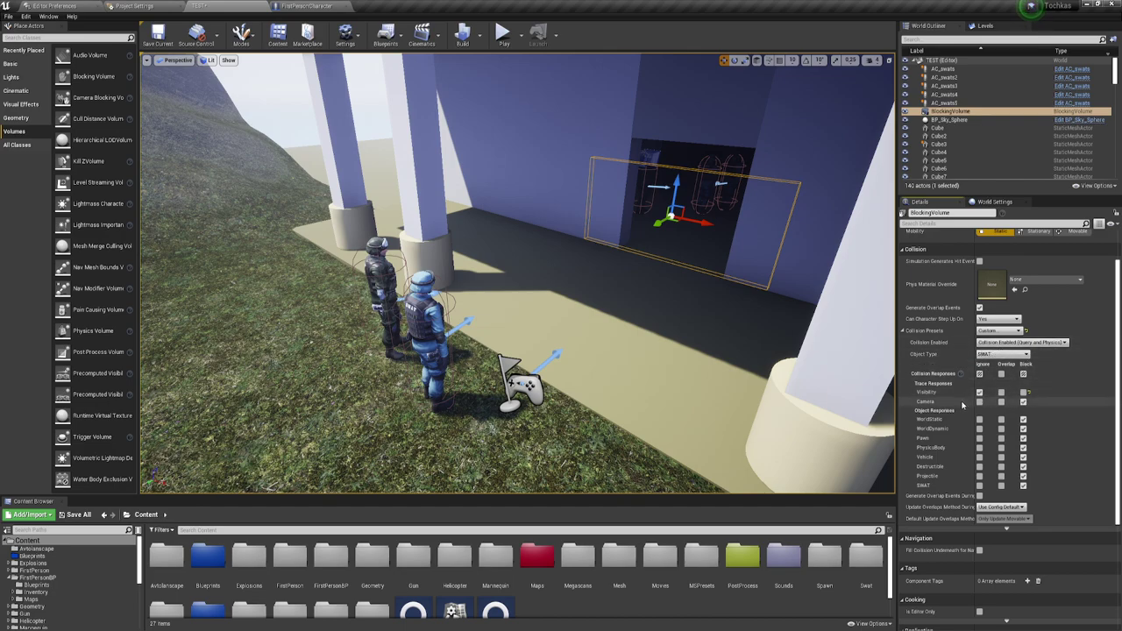
{"action": "left_click", "coordinate": [980, 402]}
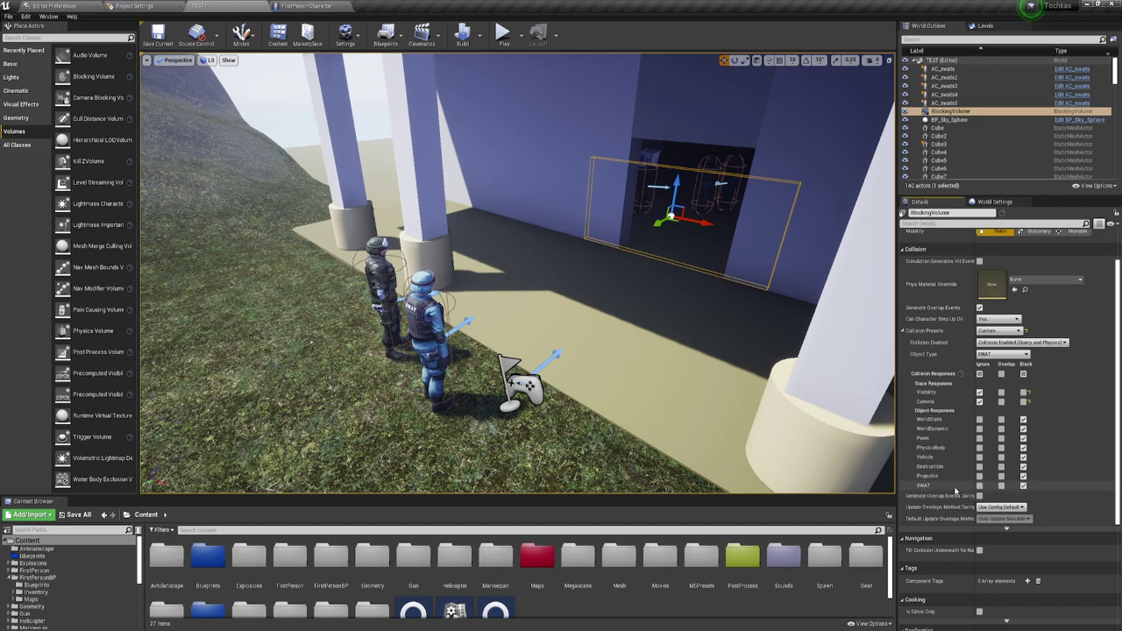
{"action": "left_click", "coordinate": [1001, 487]}
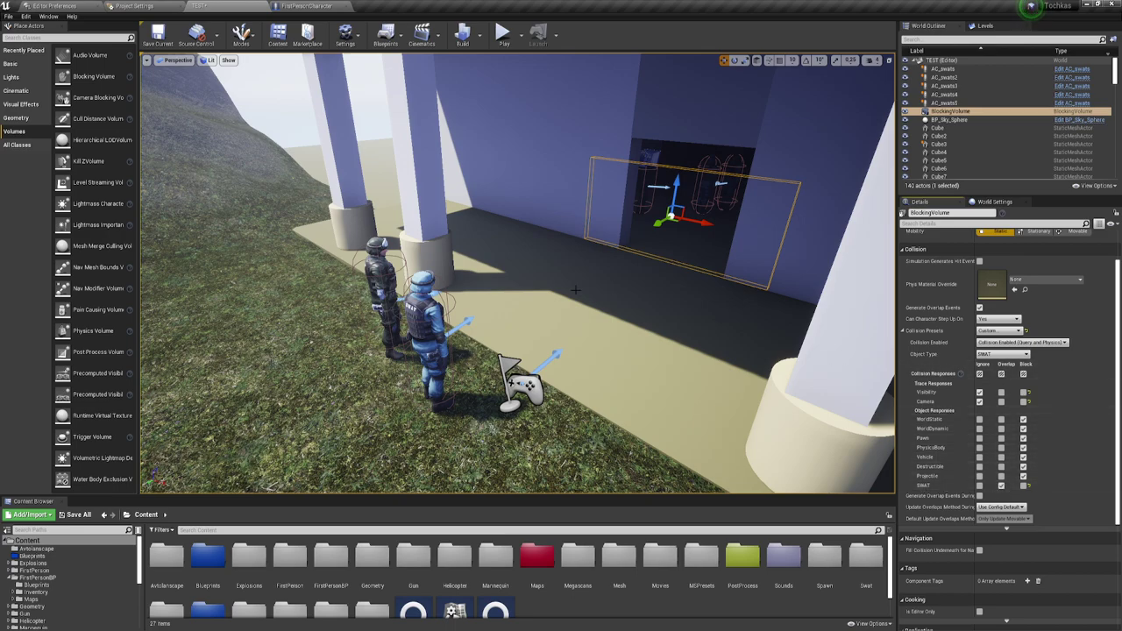
{"action": "left_click", "coordinate": [440, 274]}
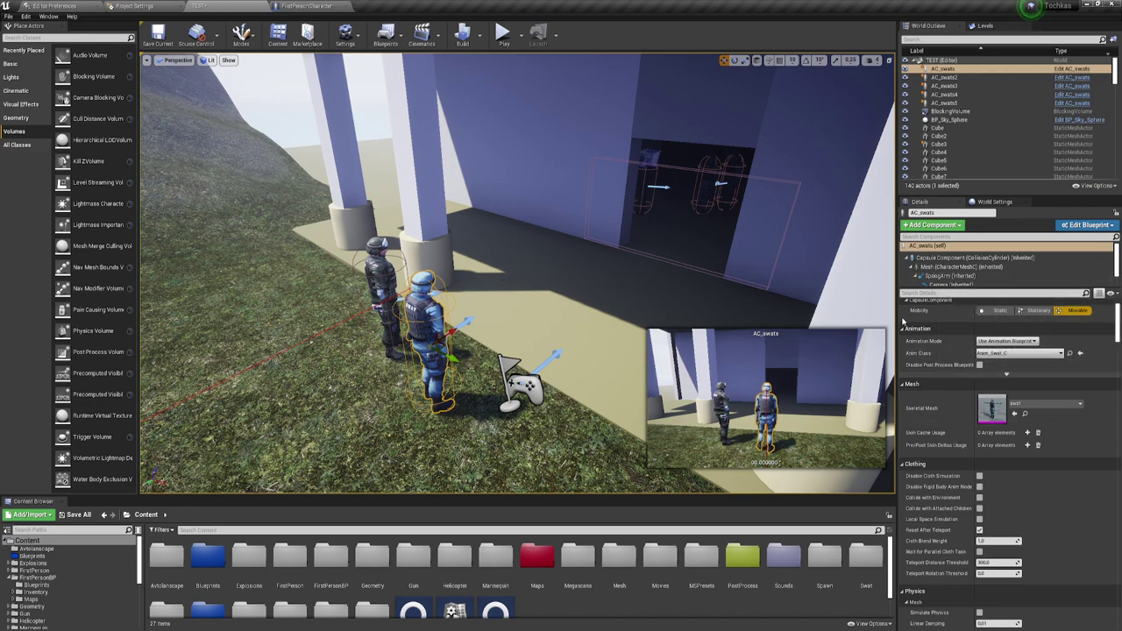
Step: Set CapsuleComponent's collision preset to Custom with SWAT Overlap, object type SWAT, Camera Ignore
{"action": "left_click", "coordinate": [973, 258]}
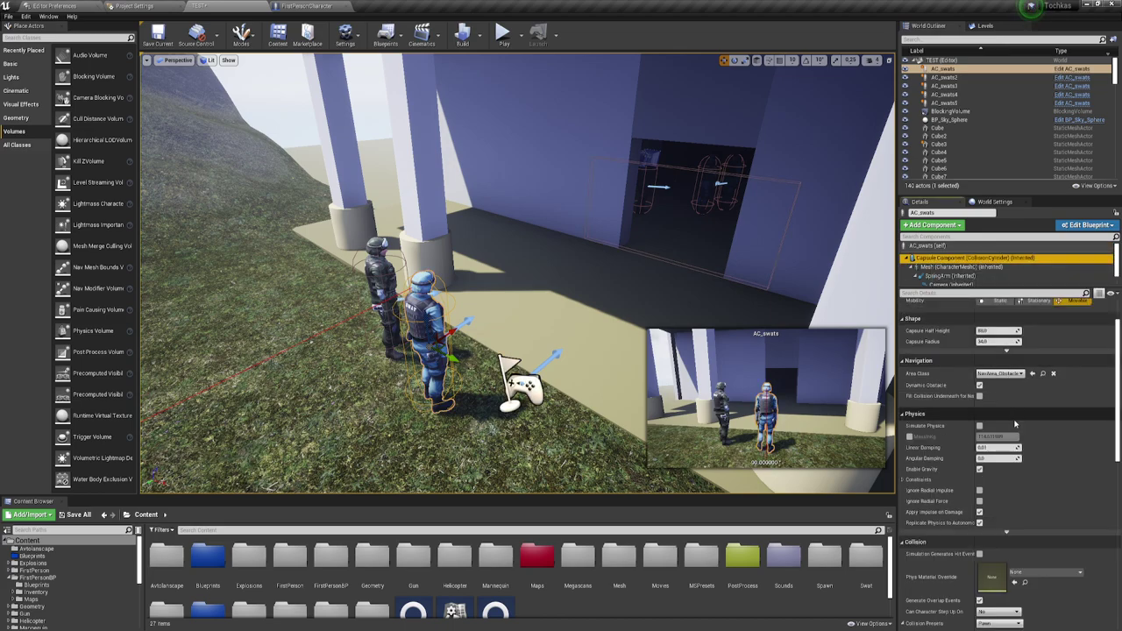
{"action": "scroll", "coordinate": [1015, 425], "scroll_direction": "down", "scroll_amount": 5}
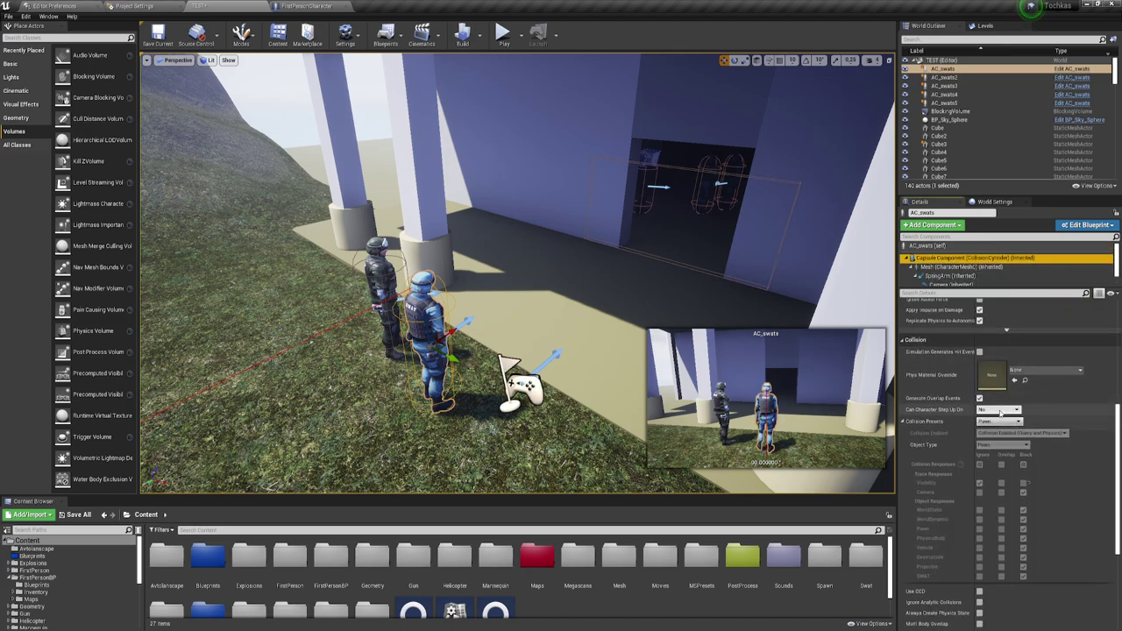
{"action": "left_click", "coordinate": [1004, 422]}
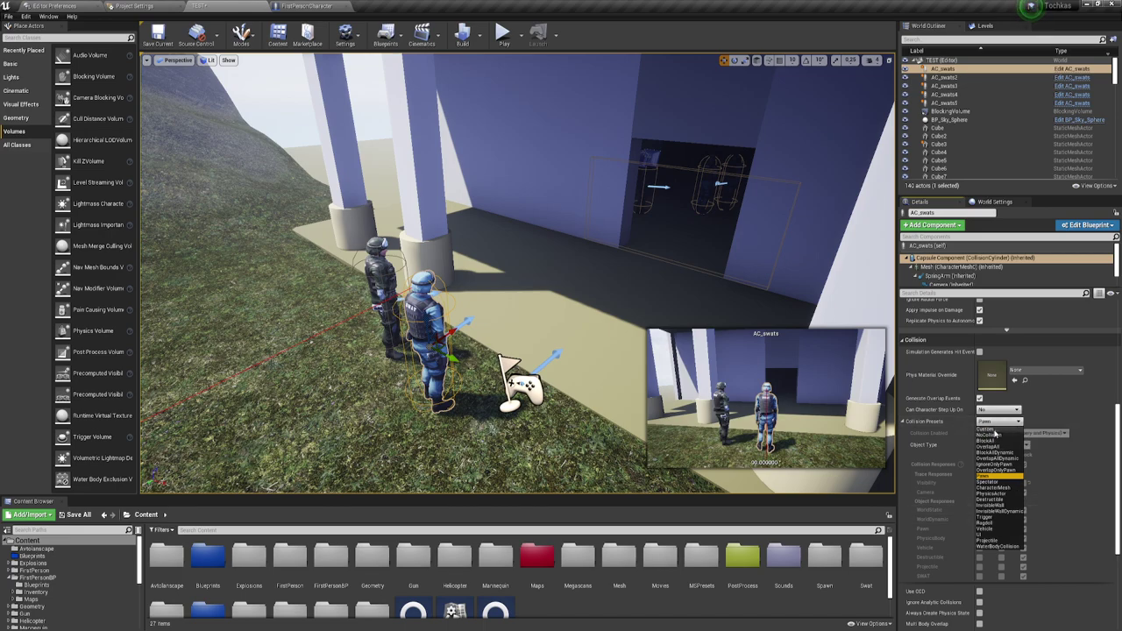
{"action": "left_click", "coordinate": [996, 428]}
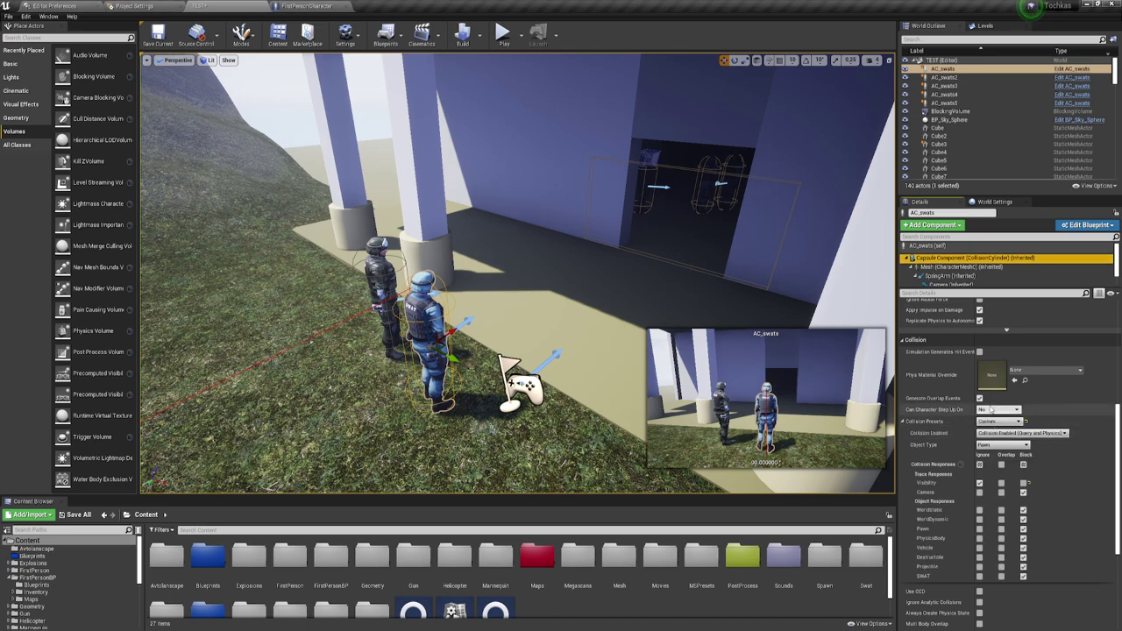
{"action": "scroll", "coordinate": [999, 439], "scroll_direction": "down", "scroll_amount": 1}
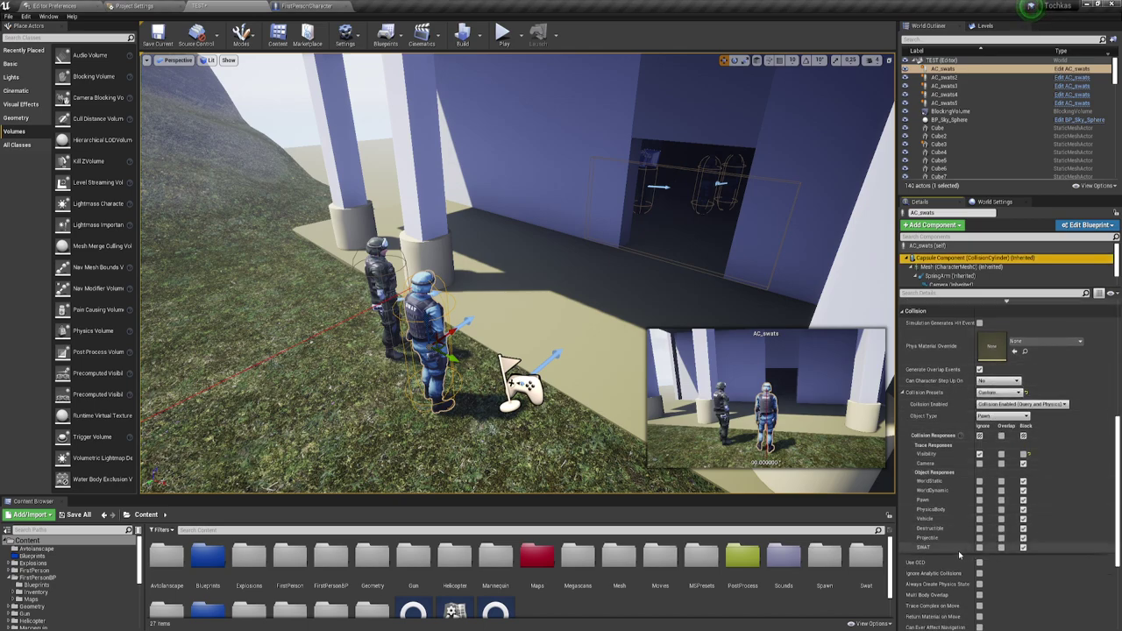
{"action": "left_click", "coordinate": [1001, 547]}
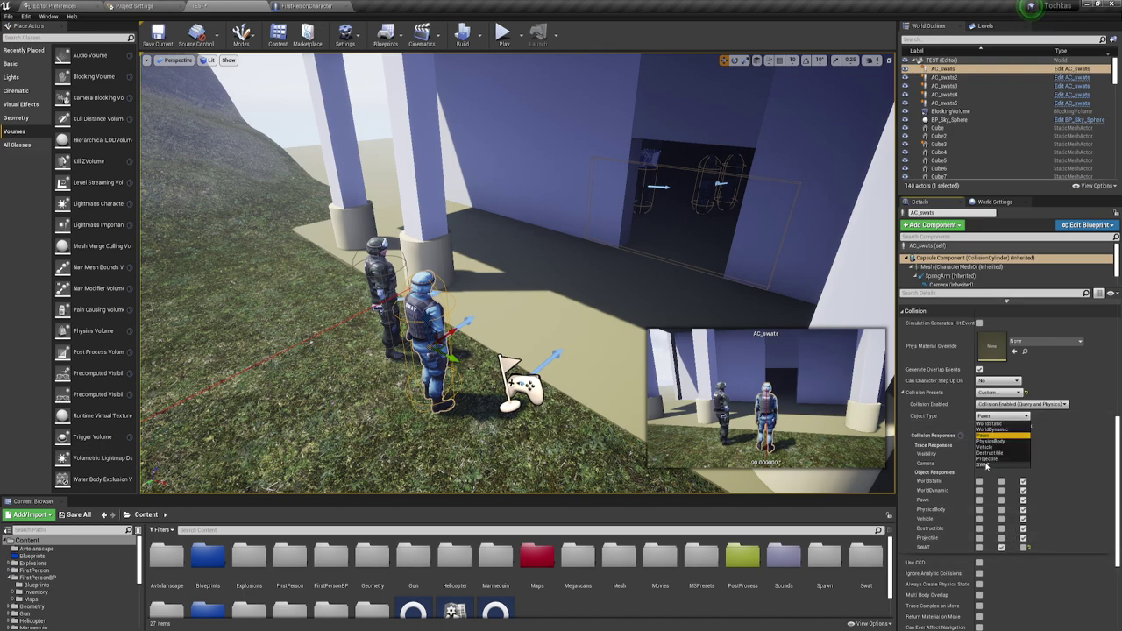
{"action": "left_click", "coordinate": [987, 465]}
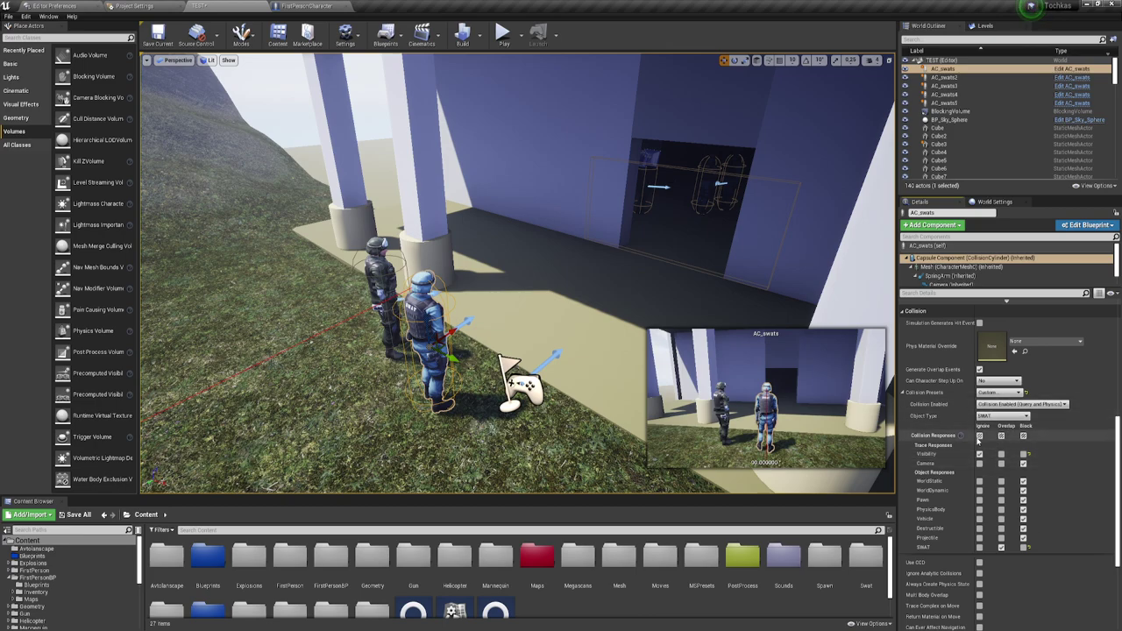
{"action": "left_click", "coordinate": [980, 464]}
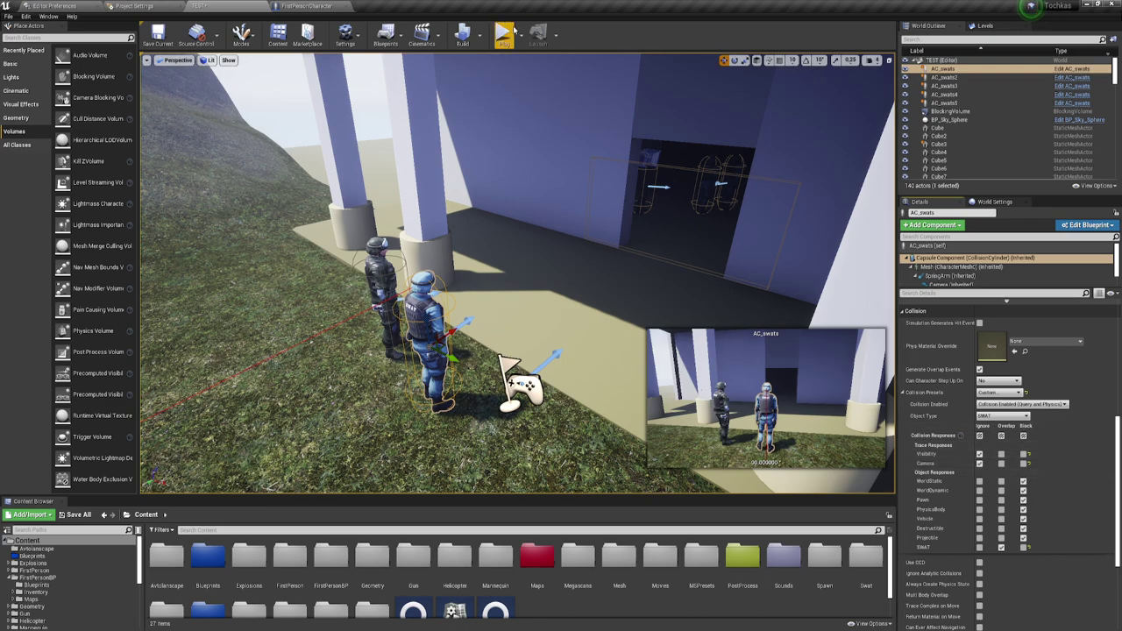
Step: Play-test running the SWAT character into the doorway, then stop and frame the character
{"action": "left_click", "coordinate": [502, 32]}
{"action": "key", "text": "w"}
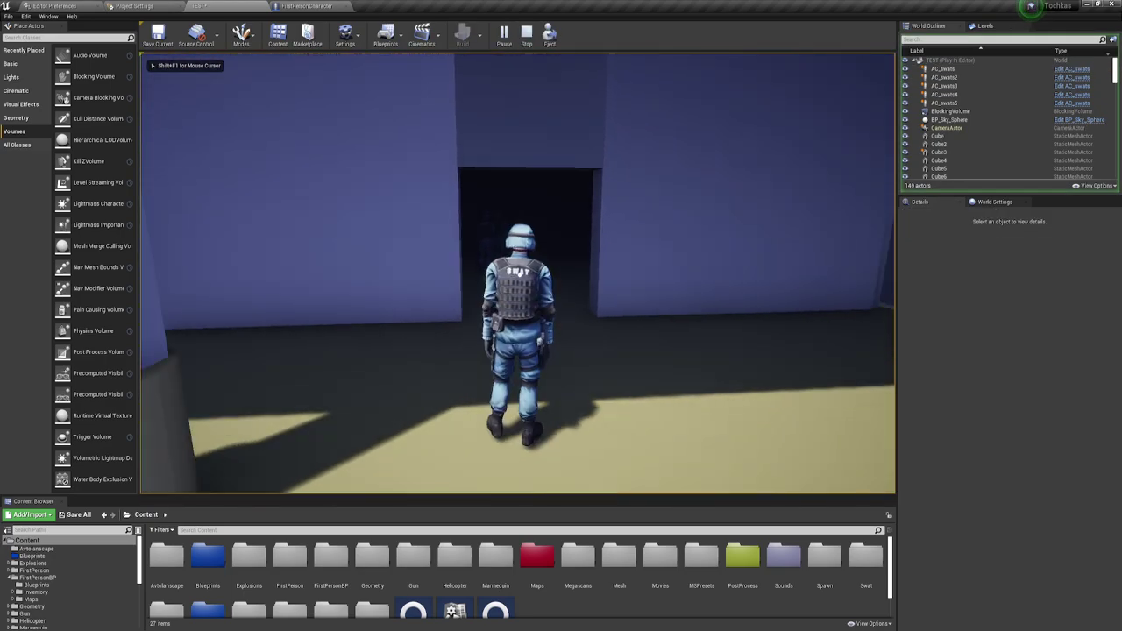
{"action": "key", "text": "Escape"}
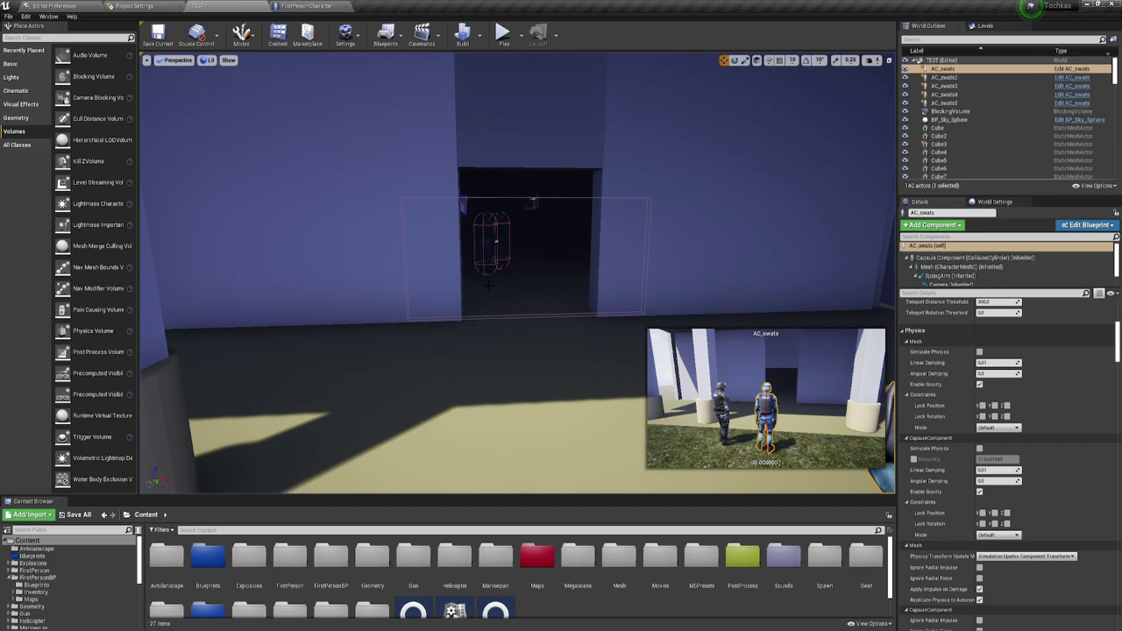
{"action": "key", "text": "f"}
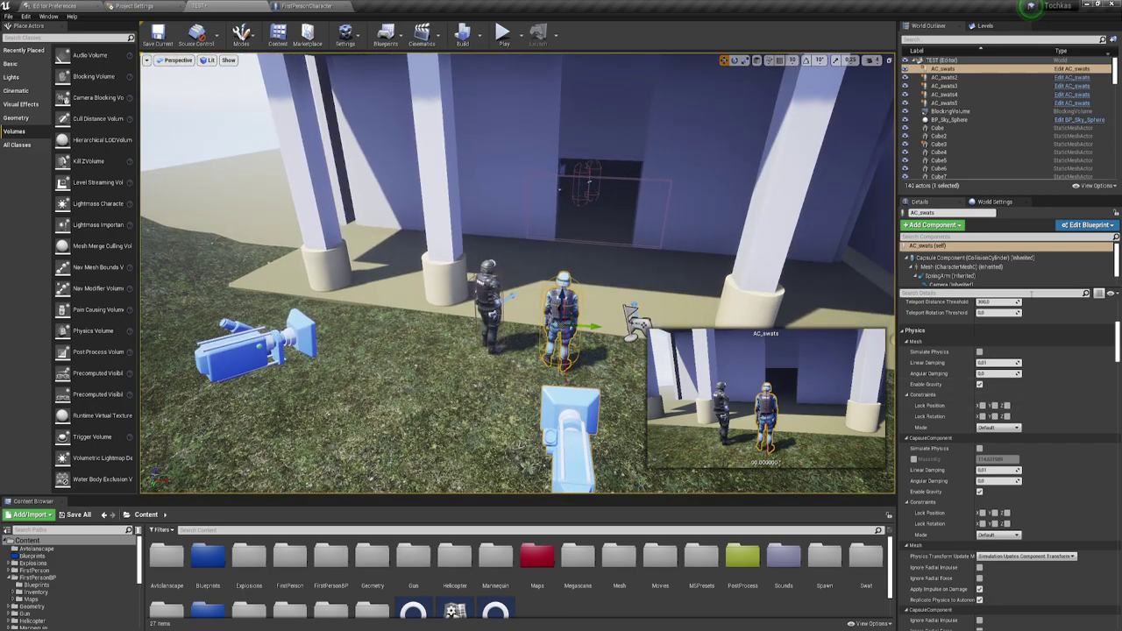
Step: Set AC_swats' Auto Possess Player to Disabled via the 'paw' Details search
{"action": "left_click", "coordinate": [1031, 294]}
{"action": "type", "text": "paw"}
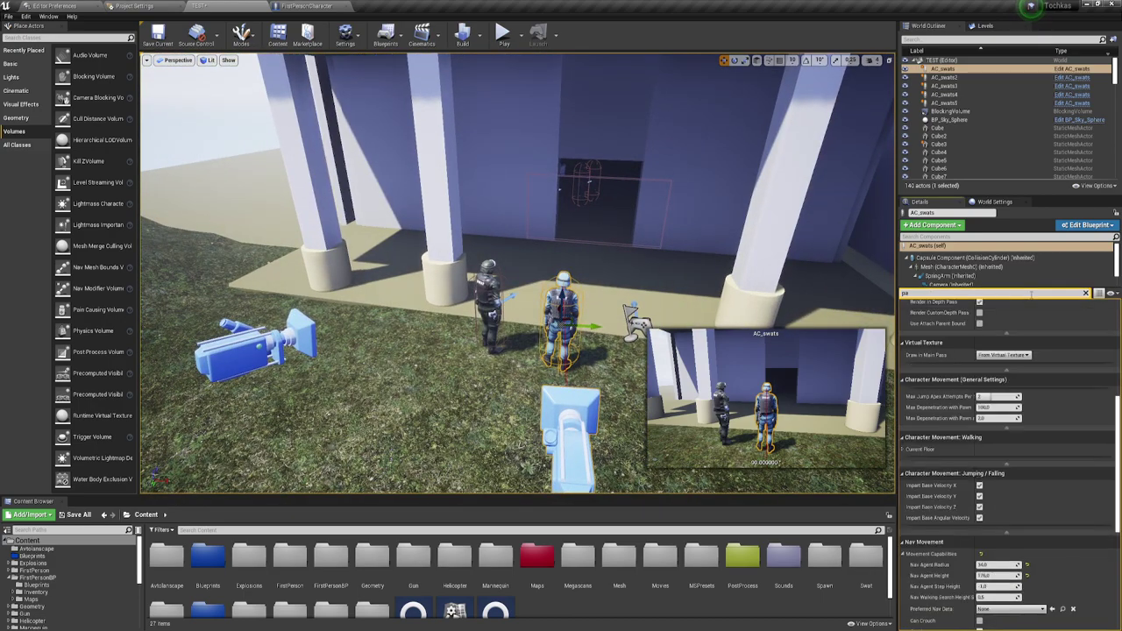
{"action": "left_click", "coordinate": [999, 408]}
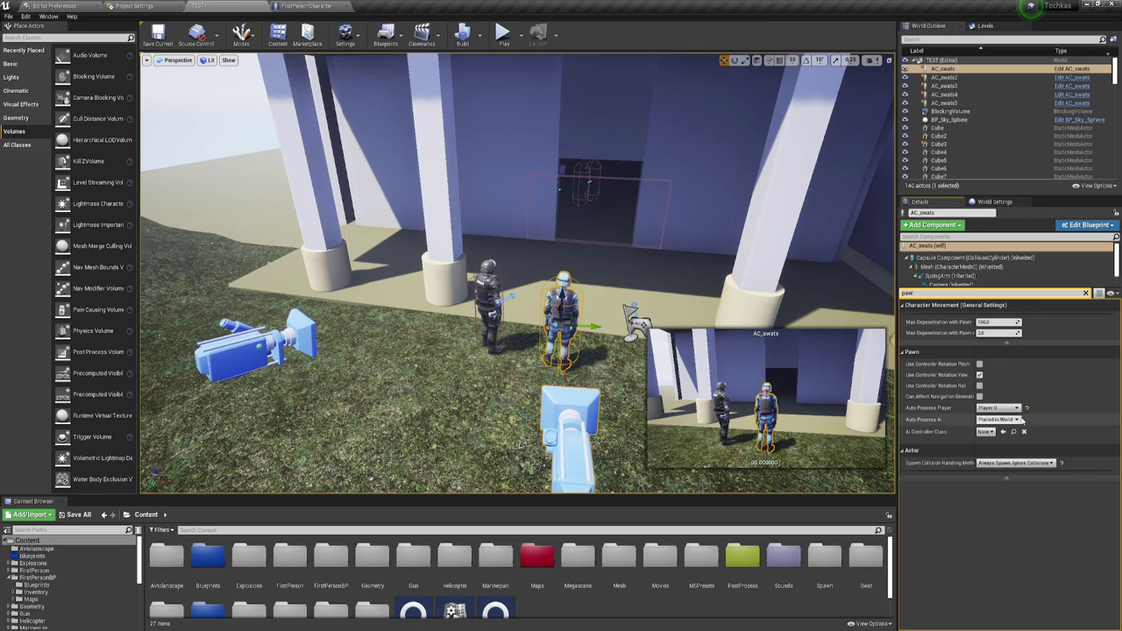
{"action": "left_click", "coordinate": [999, 419]}
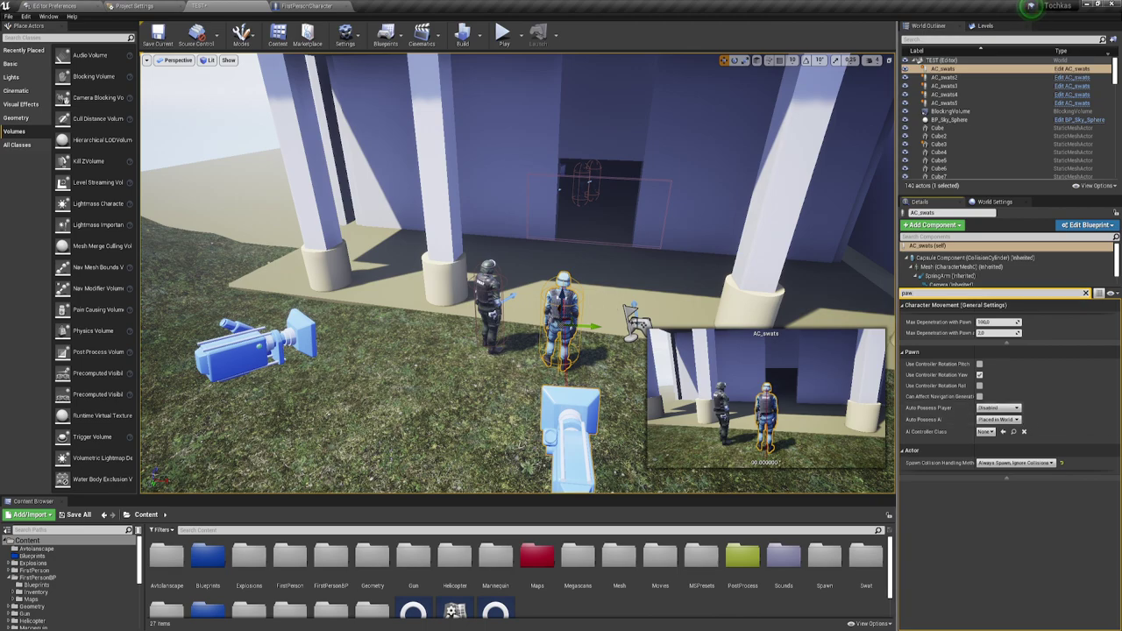
Step: Play-test in first person, walking through the doorway into the dark room and back out
{"action": "left_click", "coordinate": [502, 33]}
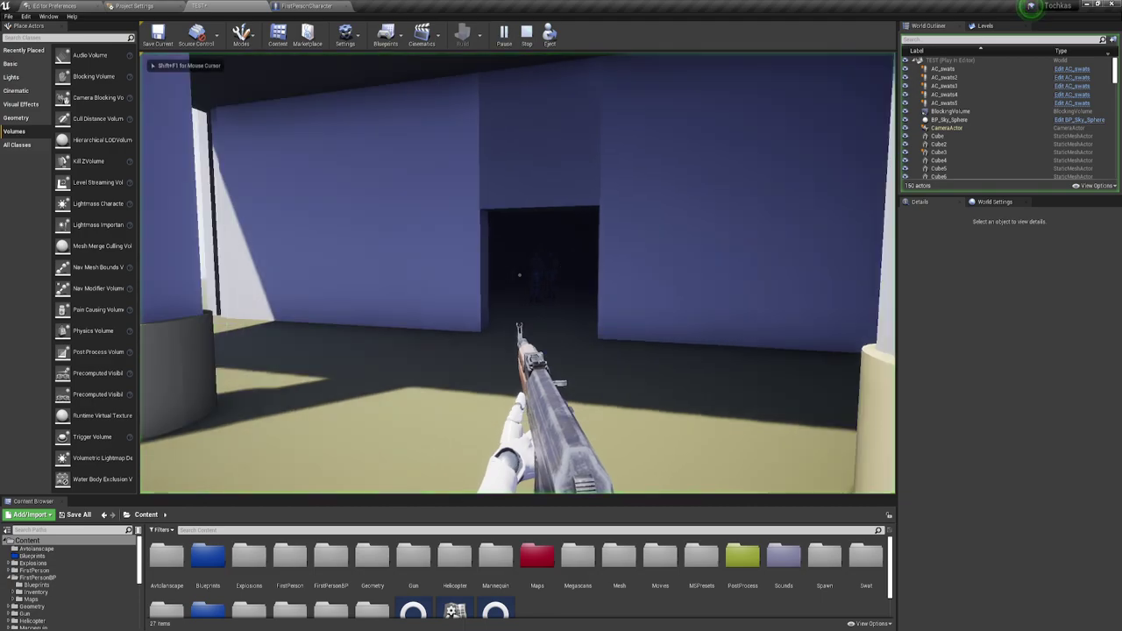
{"action": "key", "text": "w"}
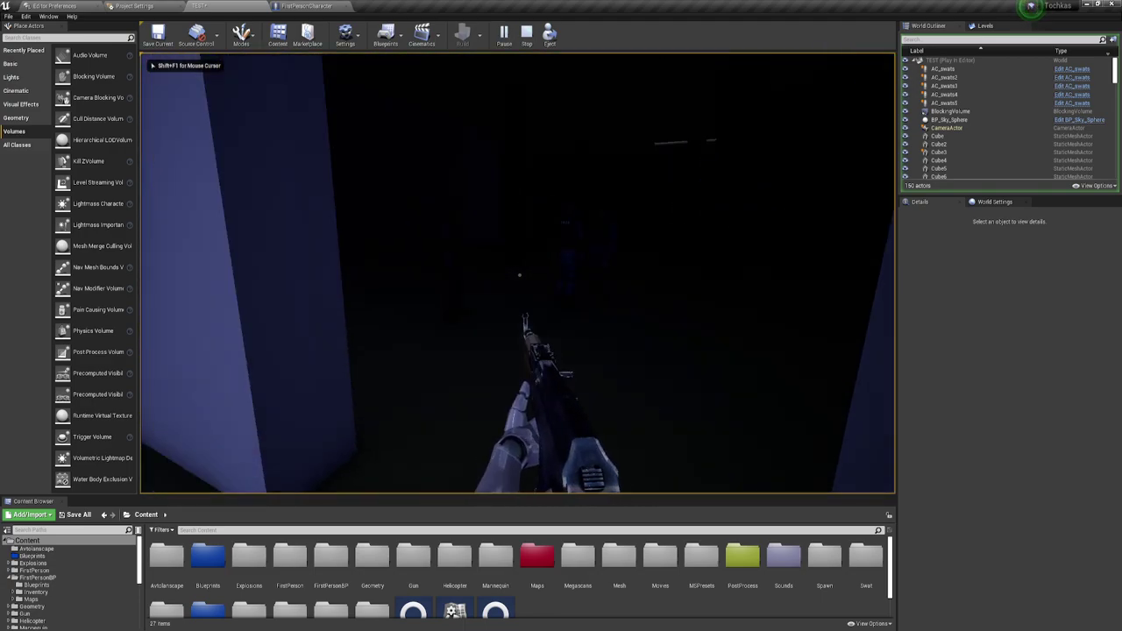
{"action": "key", "text": "w"}
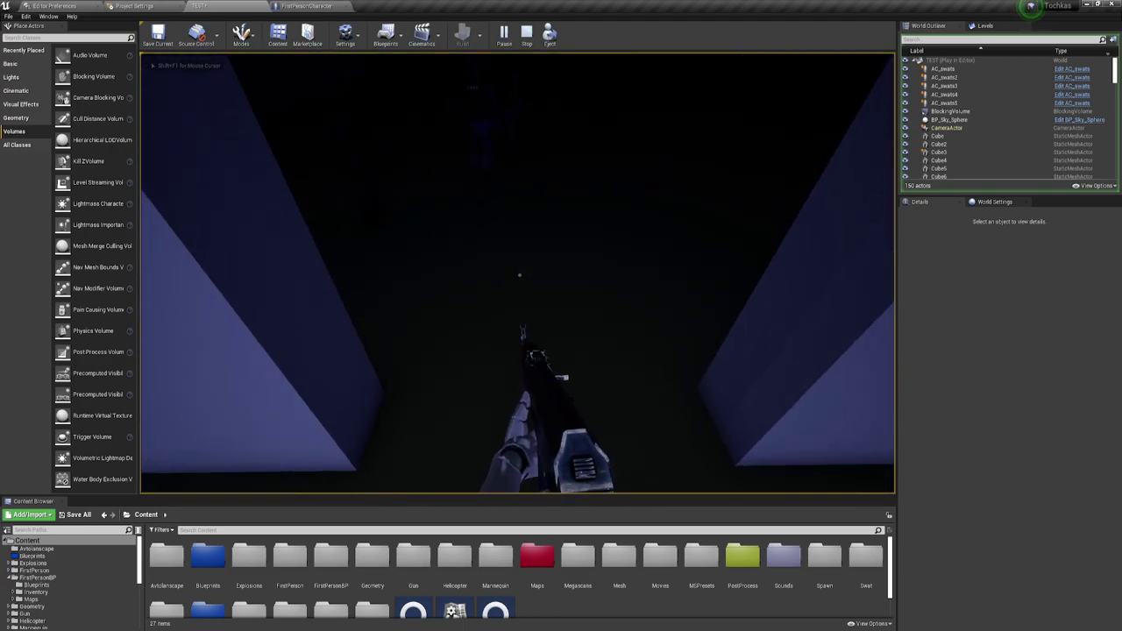
{"action": "key", "text": "w"}
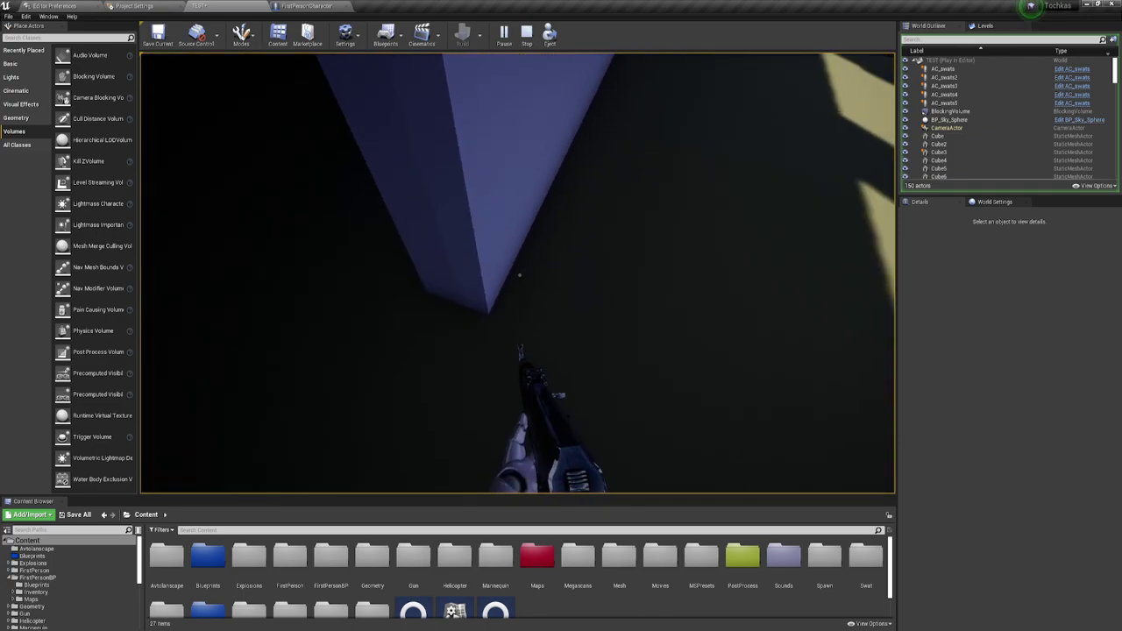
{"action": "key", "text": "w"}
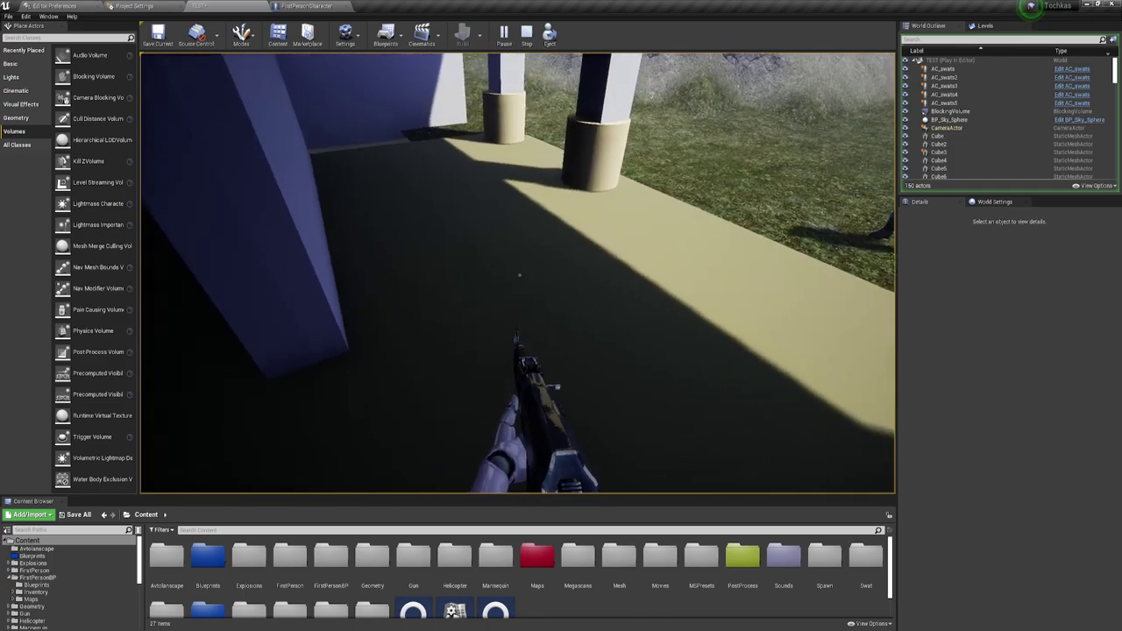
{"action": "key", "text": "Escape"}
{"action": "left_click", "coordinate": [503, 35]}
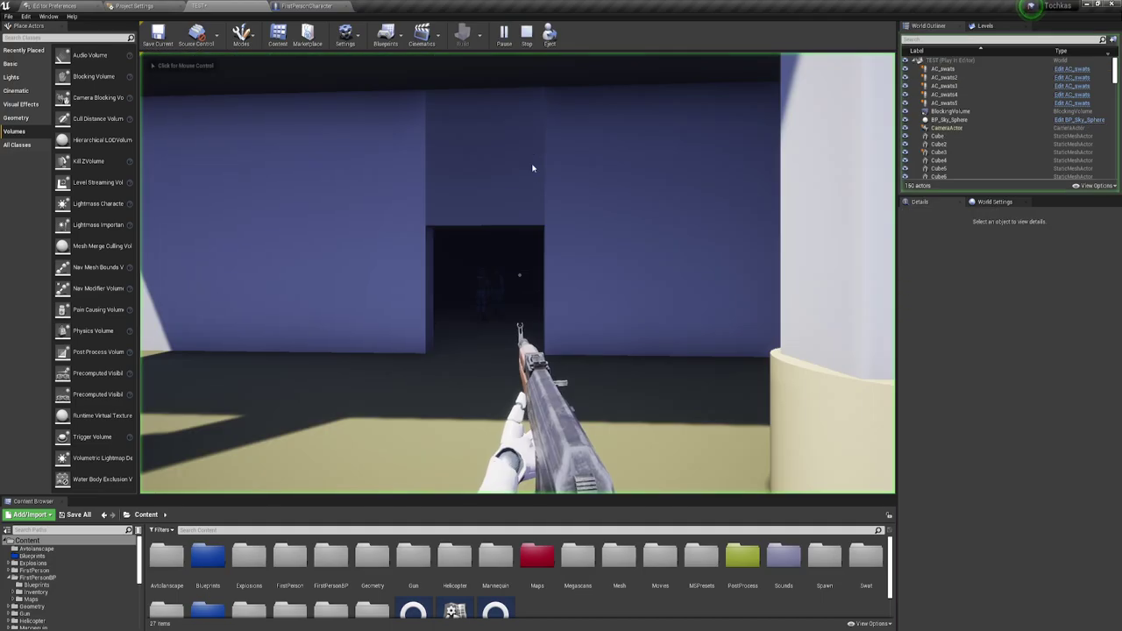
{"action": "key", "text": "Escape"}
{"action": "right_click_drag", "start_coordinate": [517, 272], "coordinate": [491, 263]}
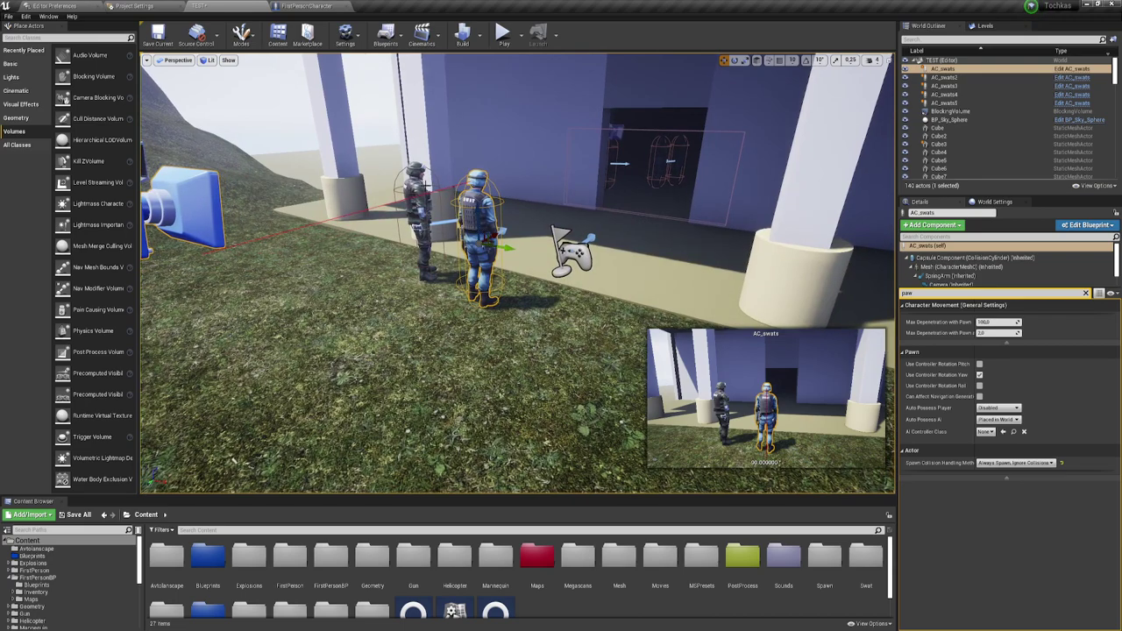
{"action": "left_click", "coordinate": [423, 131]}
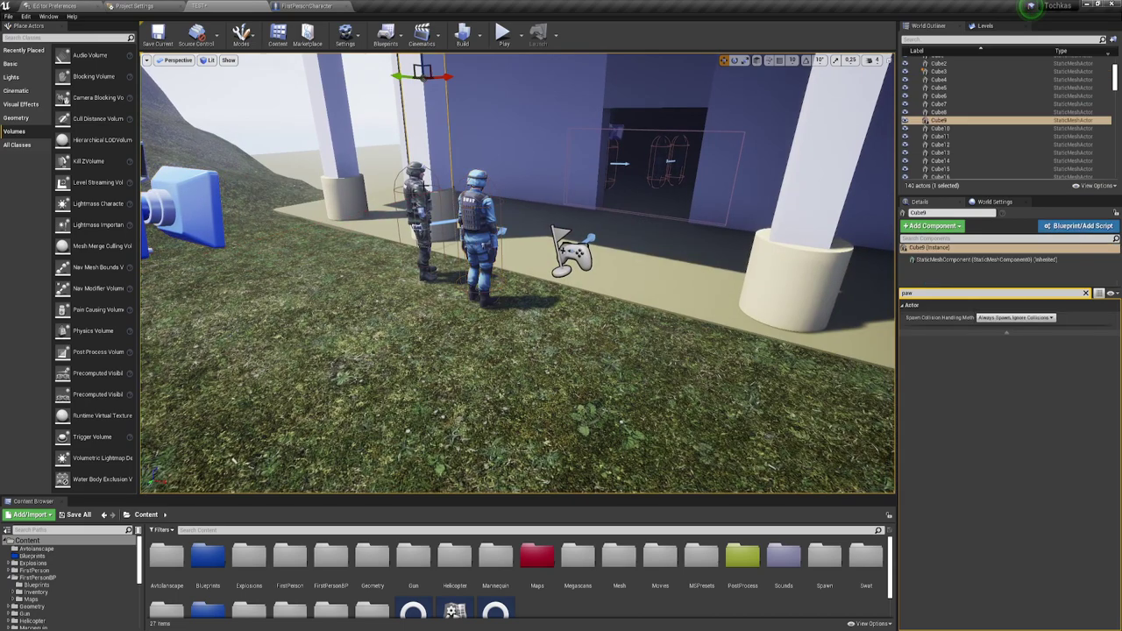
{"action": "left_click", "coordinate": [414, 188]}
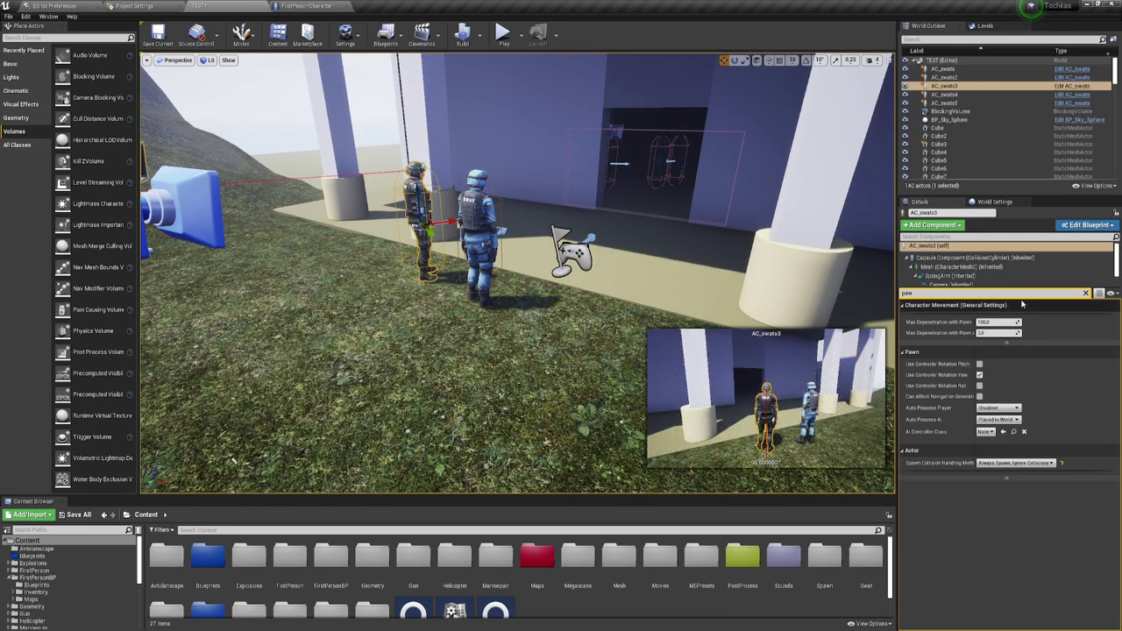
{"action": "left_click", "coordinate": [1000, 407]}
{"action": "left_click", "coordinate": [1004, 408]}
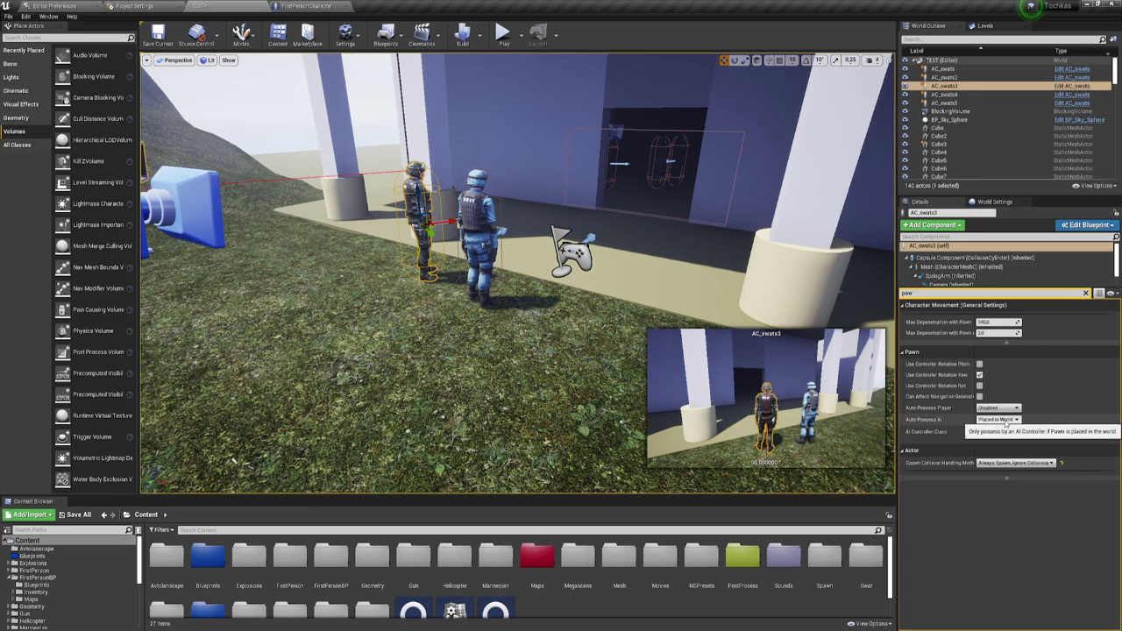
{"action": "left_click", "coordinate": [1013, 410]}
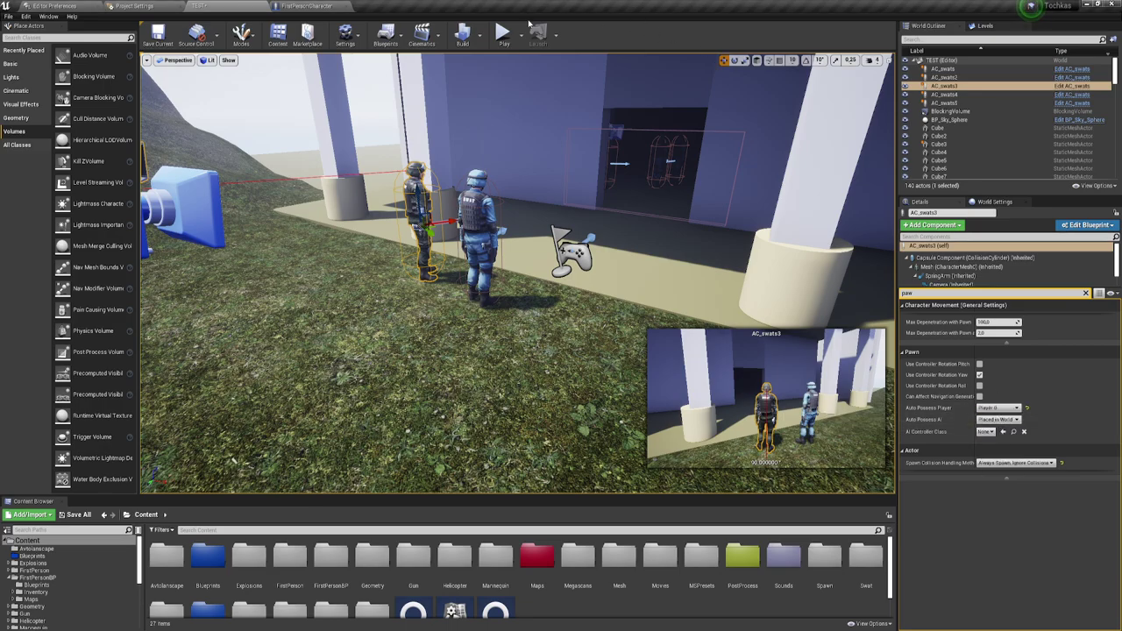
{"action": "left_click", "coordinate": [503, 33]}
{"action": "key", "text": "w"}
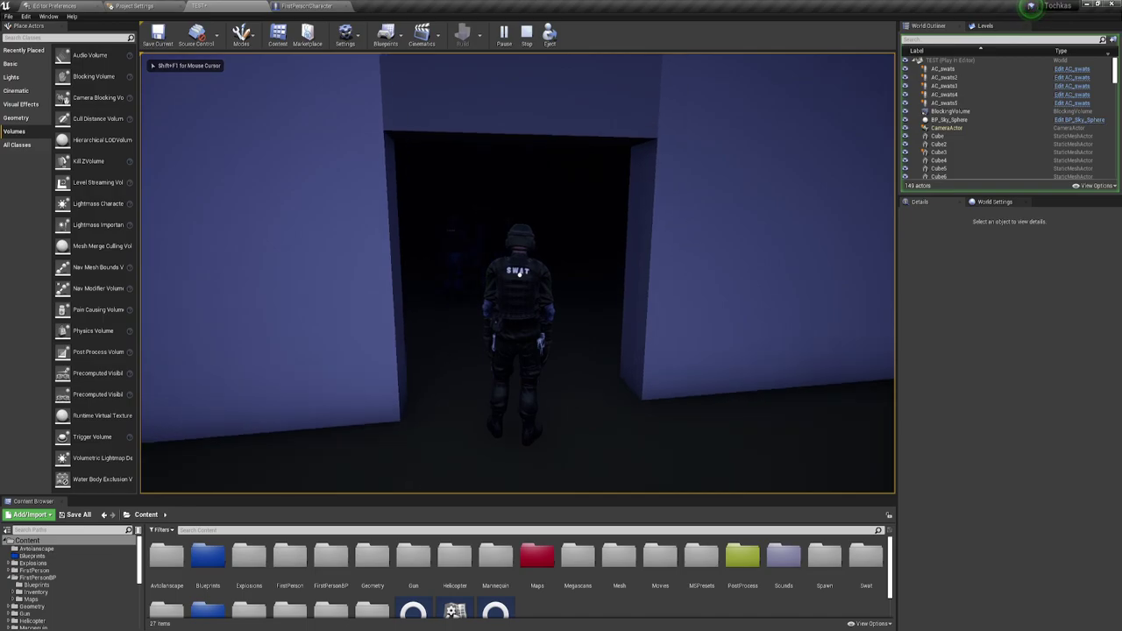
{"action": "key", "text": "Escape"}
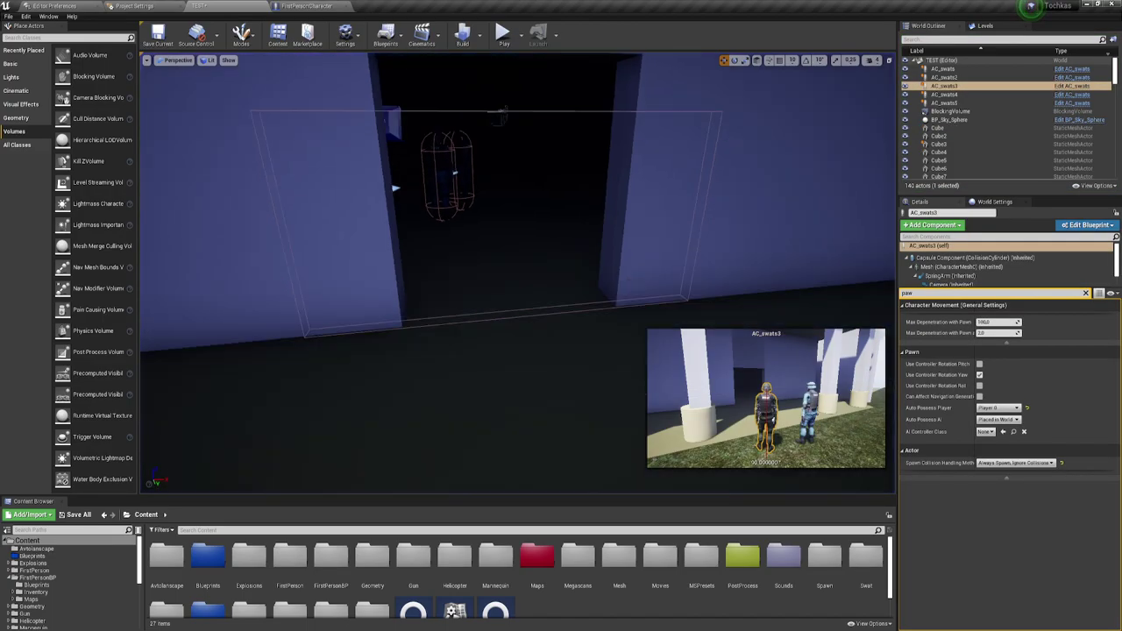
Step: Set AC_swats3's Auto Possess Player to Disabled, then select AC_swats5 in the doorway
{"action": "mouse_move", "coordinate": [394, 187]}
{"action": "right_mouse_down"}
{"action": "mouse_move", "coordinate": [407, 199]}
{"action": "mouse_move", "coordinate": [410, 130]}
{"action": "right_mouse_up"}
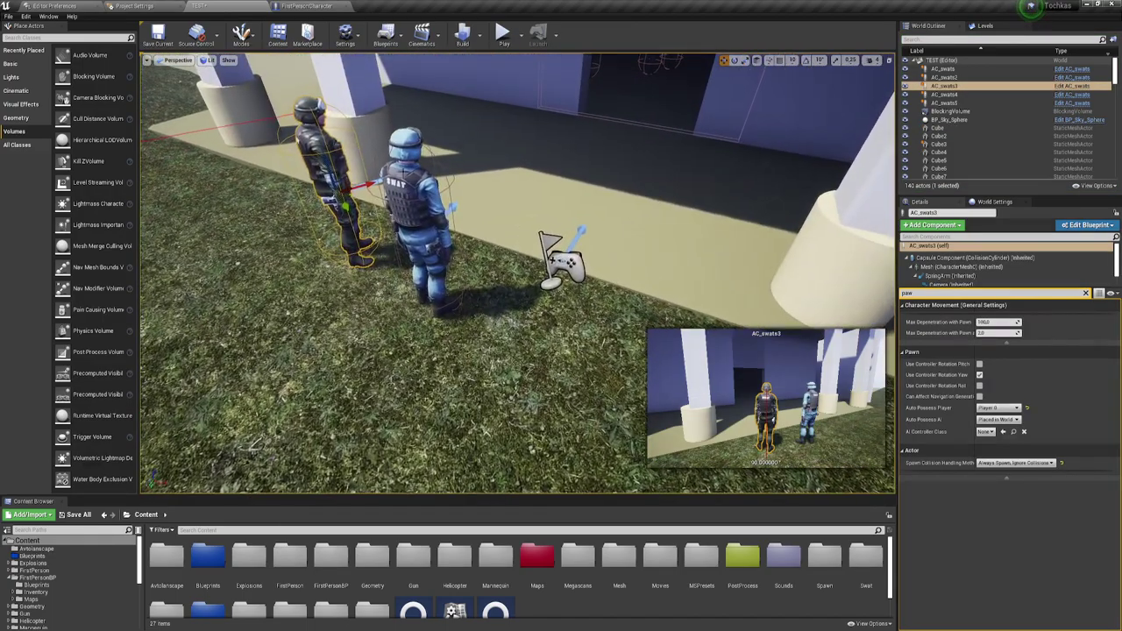
{"action": "left_click", "coordinate": [409, 130]}
{"action": "right_click_drag", "start_coordinate": [497, 191], "coordinate": [497, 189]}
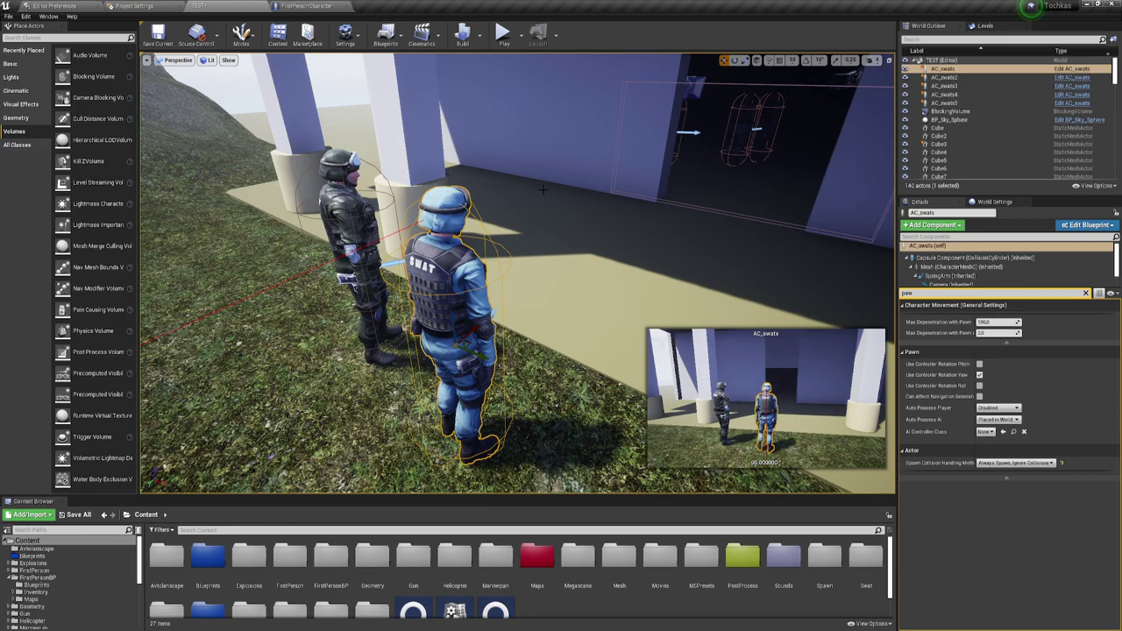
{"action": "right_click_drag", "start_coordinate": [543, 188], "coordinate": [491, 203]}
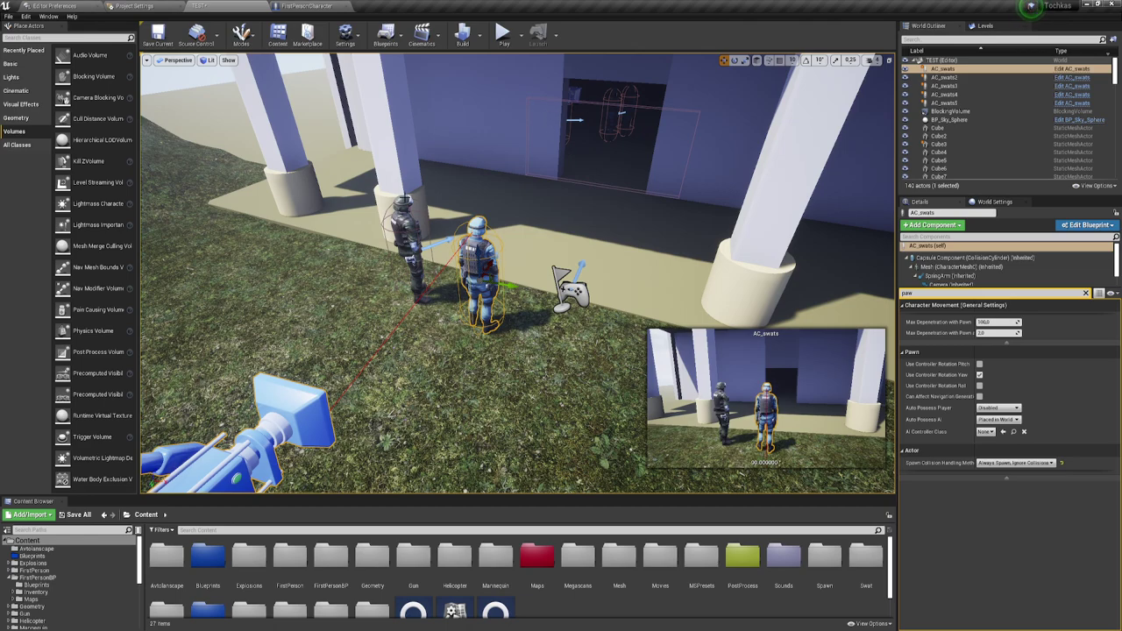
{"action": "left_click", "coordinate": [405, 224]}
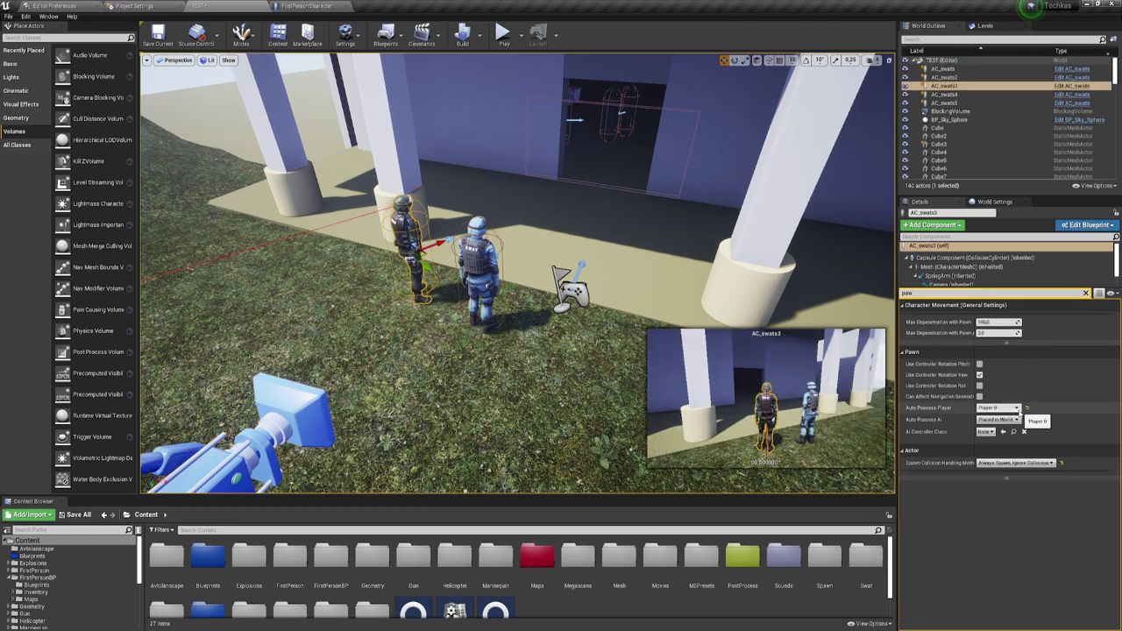
{"action": "left_click", "coordinate": [1026, 409]}
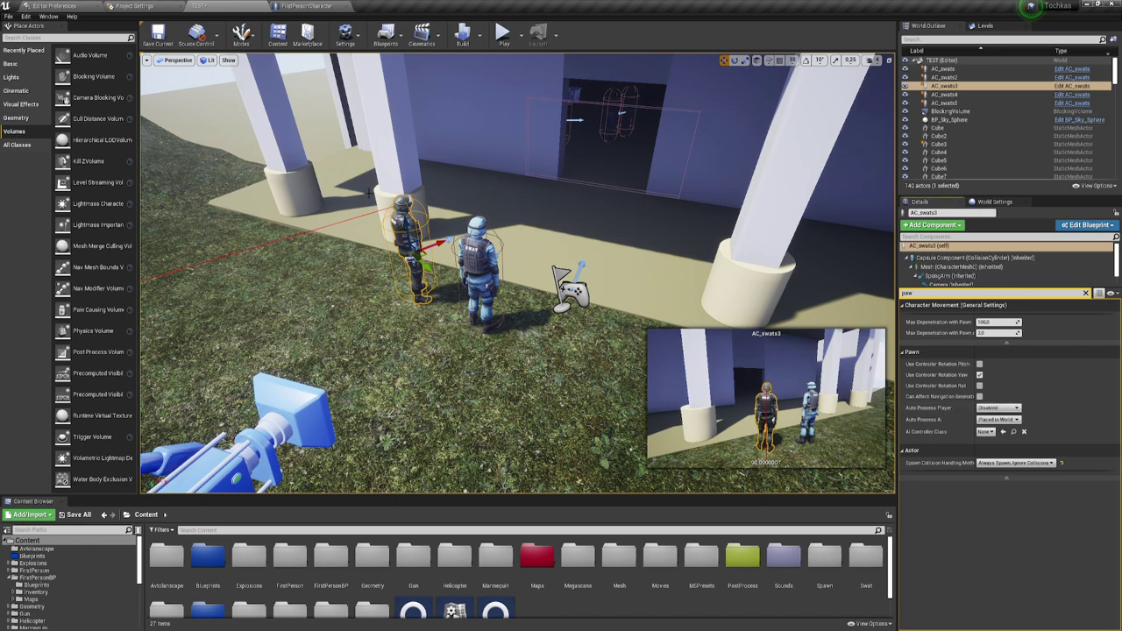
{"action": "middle_click_drag", "start_coordinate": [642, 115], "coordinate": [599, 121]}
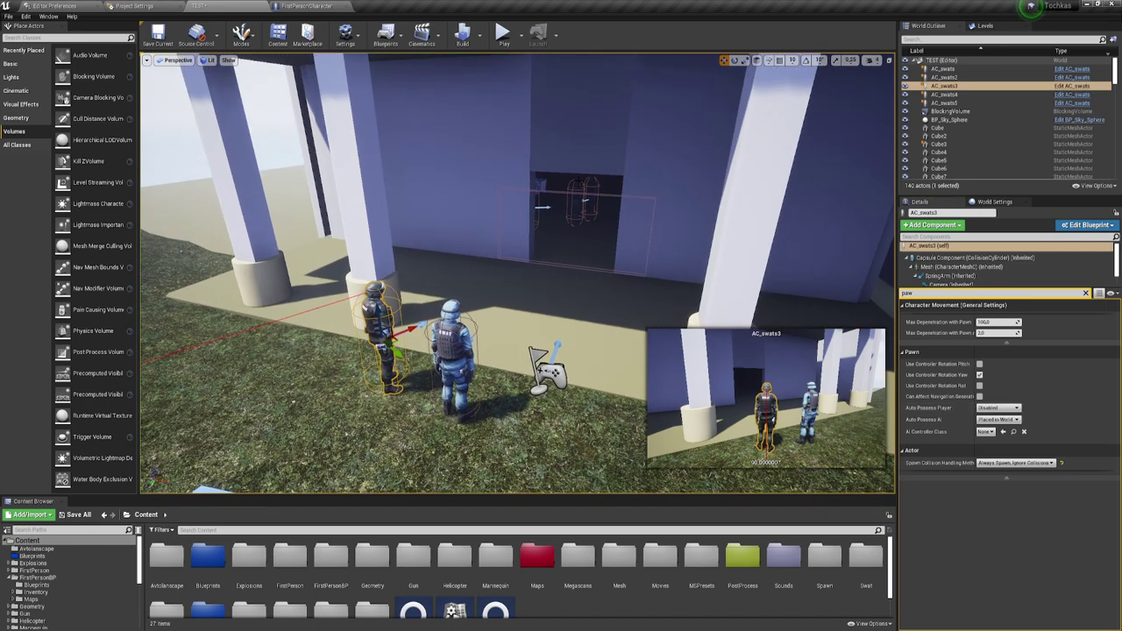
{"action": "left_click", "coordinate": [578, 200]}
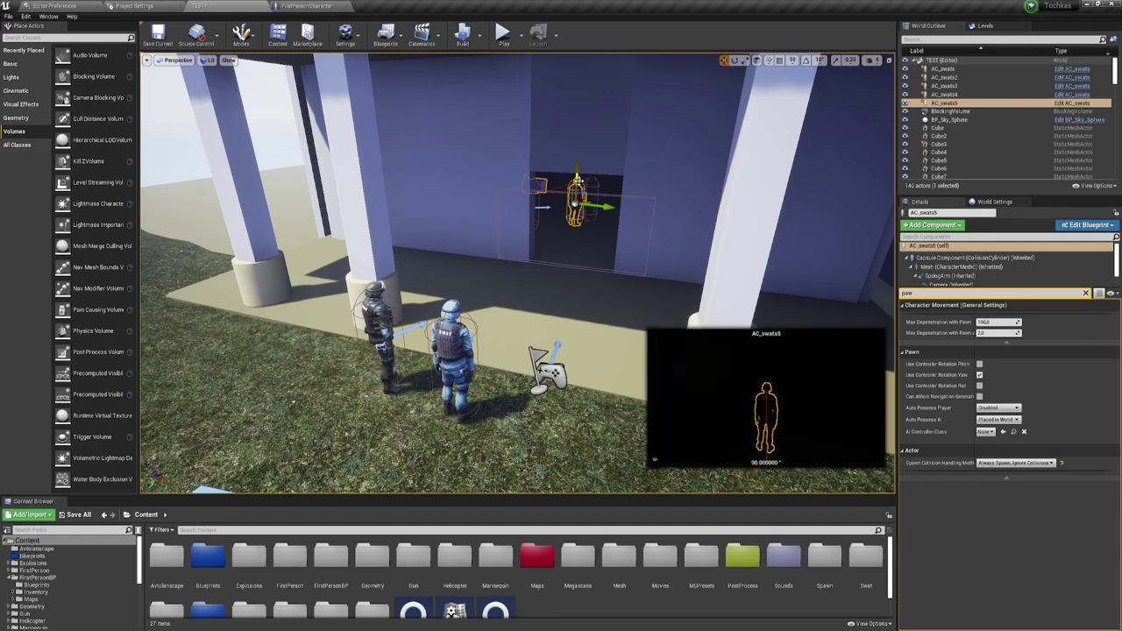
Step: Filter Details by 'paw' and set AC_swats5's Auto Possess Player to Player 0
{"action": "left_click", "coordinate": [1085, 294]}
{"action": "scroll", "coordinate": [1003, 504], "scroll_direction": "down", "scroll_amount": 5}
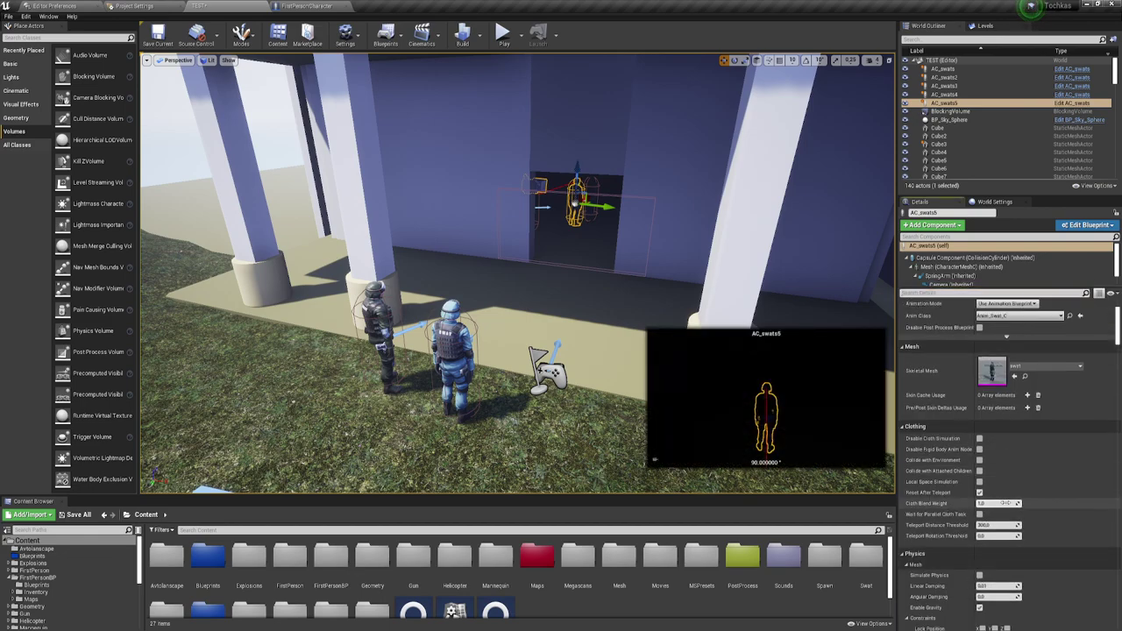
{"action": "scroll", "coordinate": [995, 386], "scroll_direction": "up", "scroll_amount": 2}
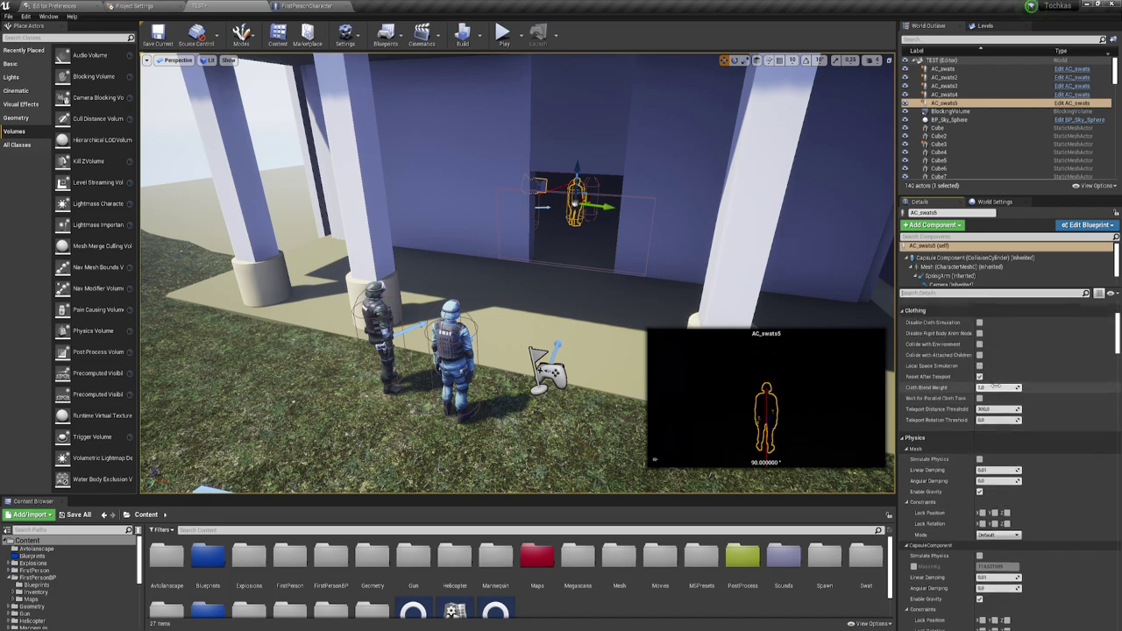
{"action": "left_click", "coordinate": [982, 295]}
{"action": "type", "text": "paw"}
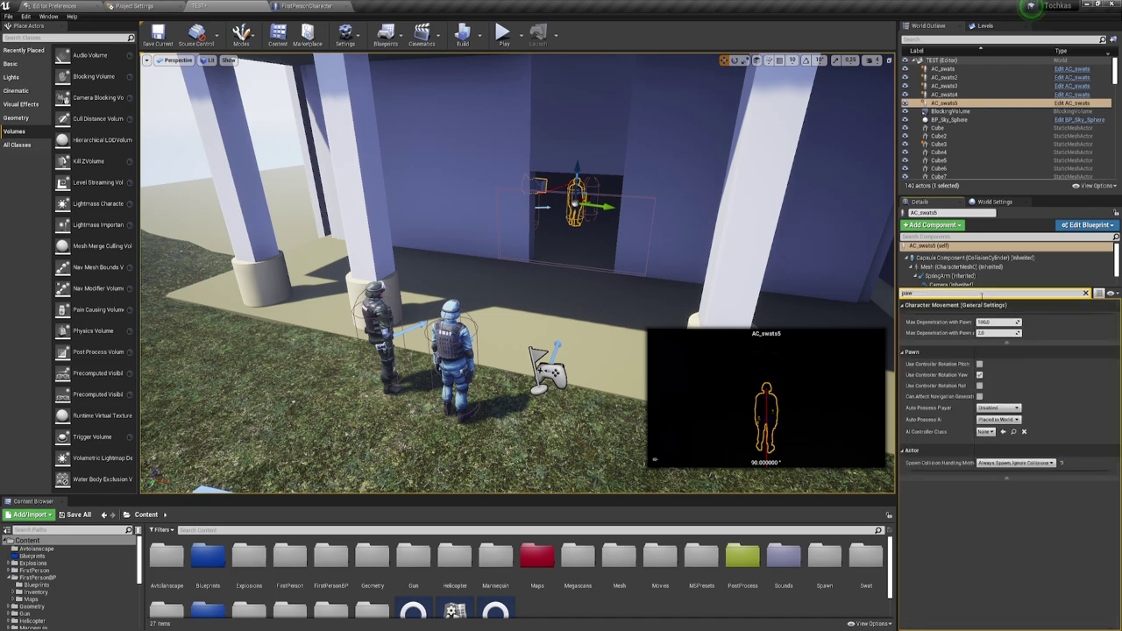
{"action": "left_click", "coordinate": [999, 408]}
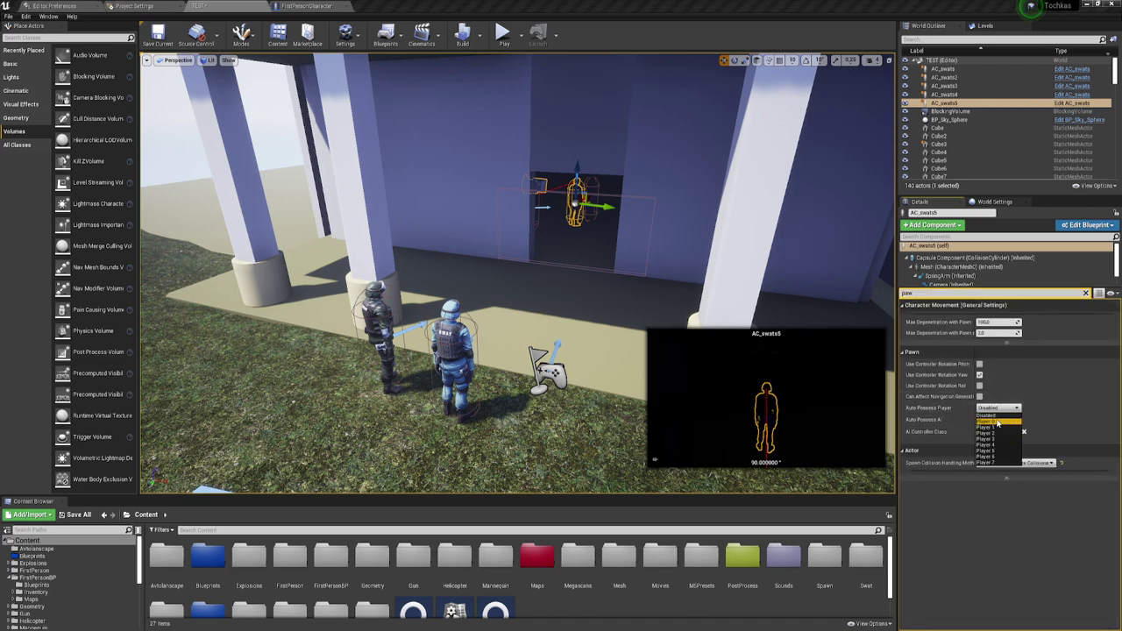
{"action": "left_click", "coordinate": [995, 427]}
Step: Play-test as AC_swats5, walking forward toward the doorway, then stop the session
{"action": "left_click", "coordinate": [502, 33]}
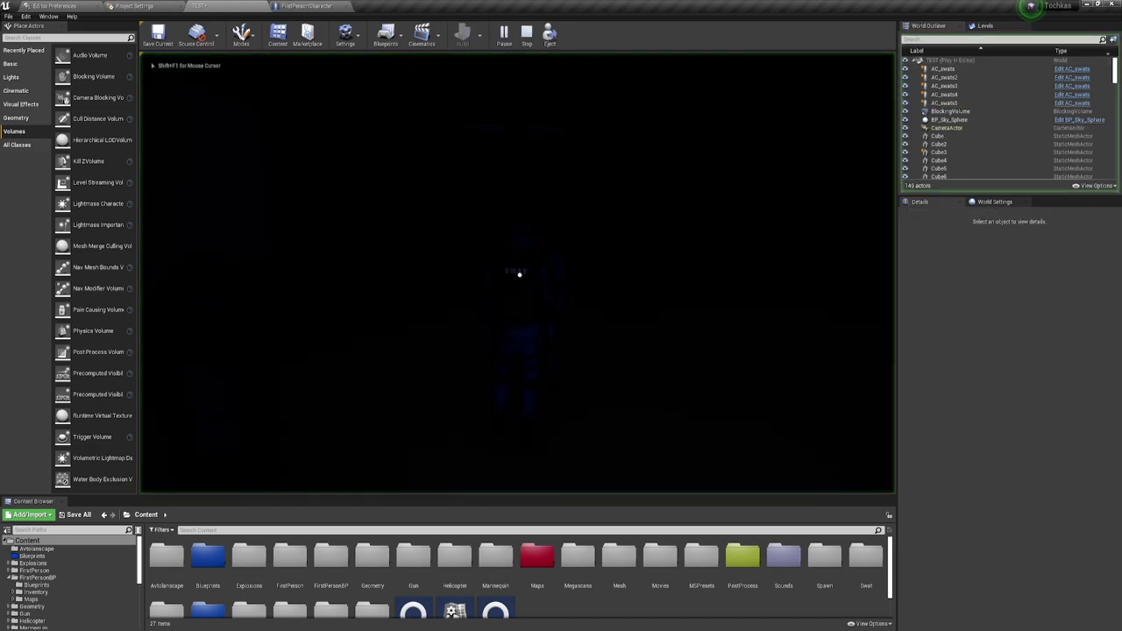
{"action": "key", "text": "w"}
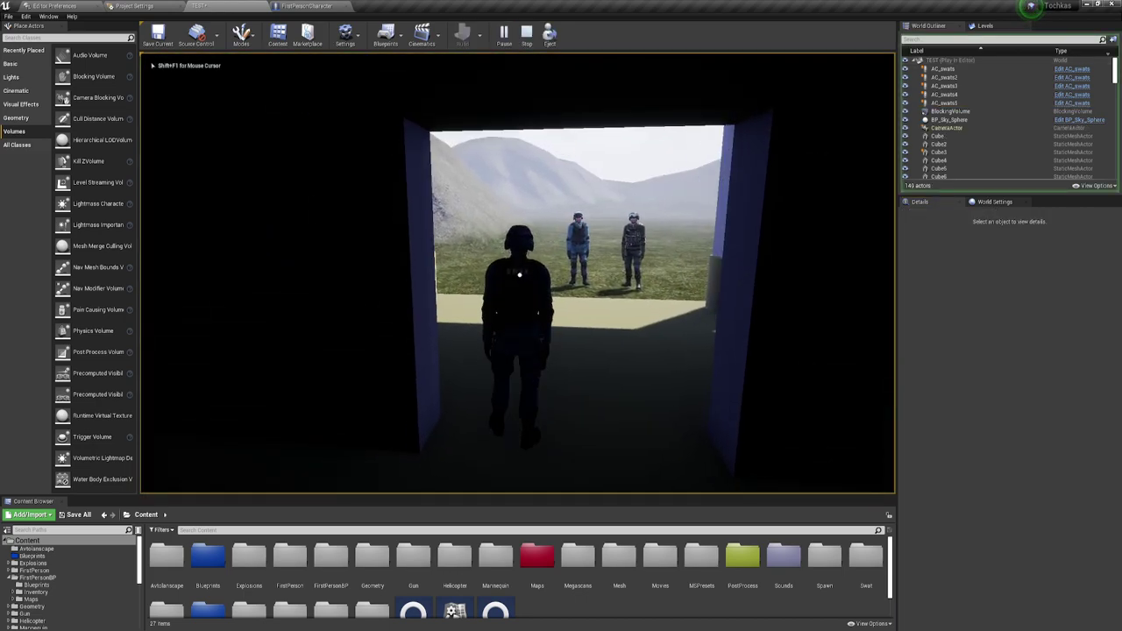
{"action": "key", "text": "Escape"}
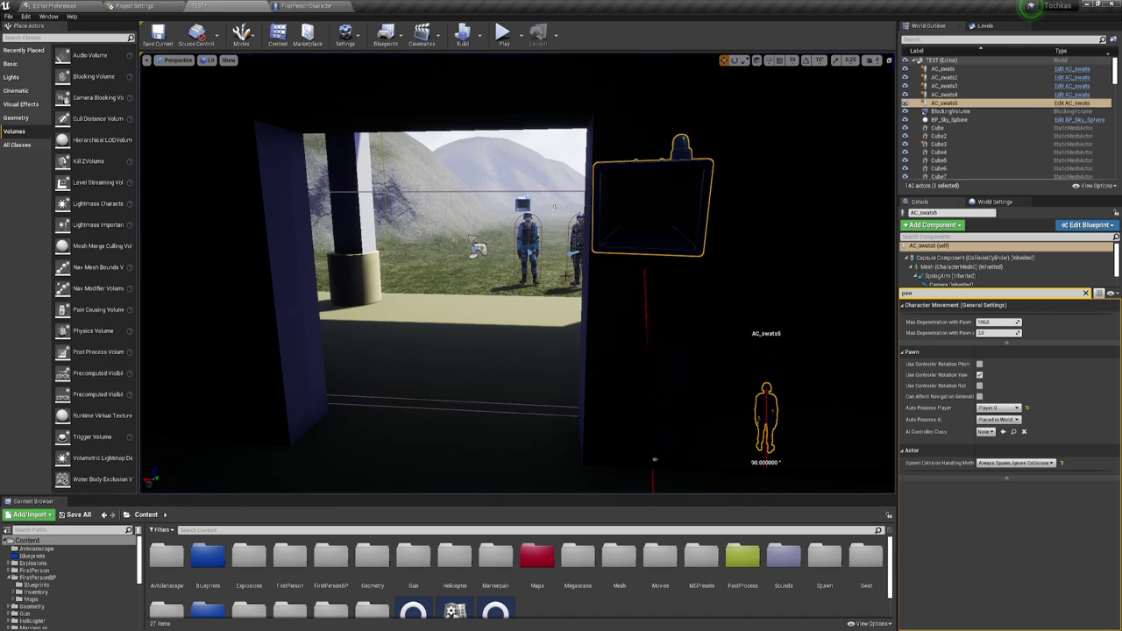
Step: Frame AC_swats5 and bring up its Capsule Component settings in Details
{"action": "right_click_drag", "start_coordinate": [554, 207], "coordinate": [568, 219]}
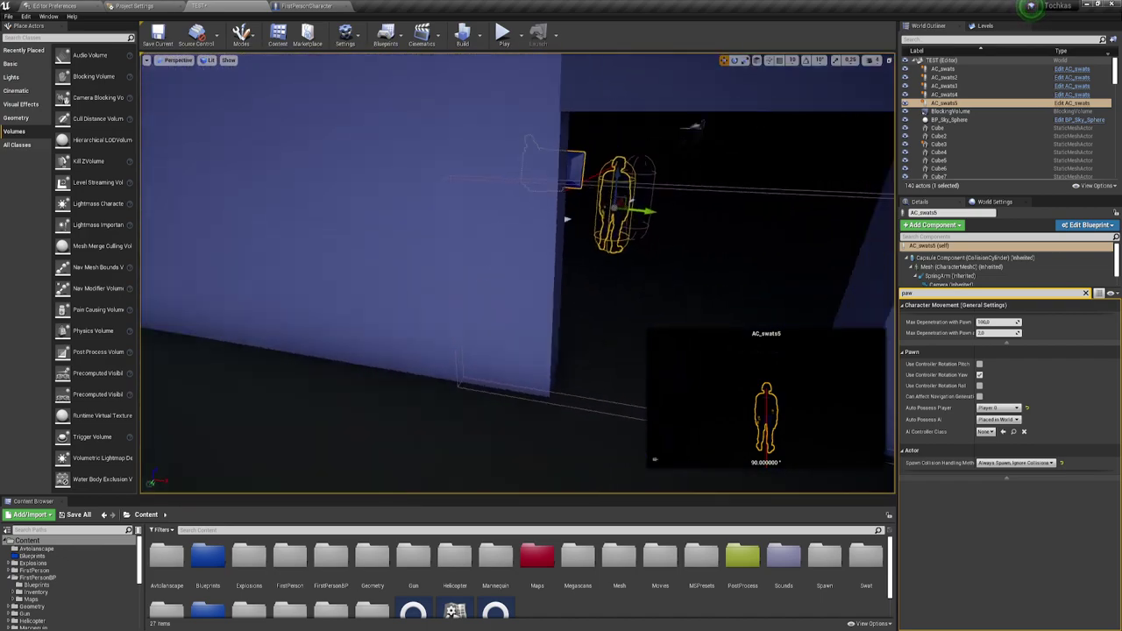
{"action": "key", "text": "f"}
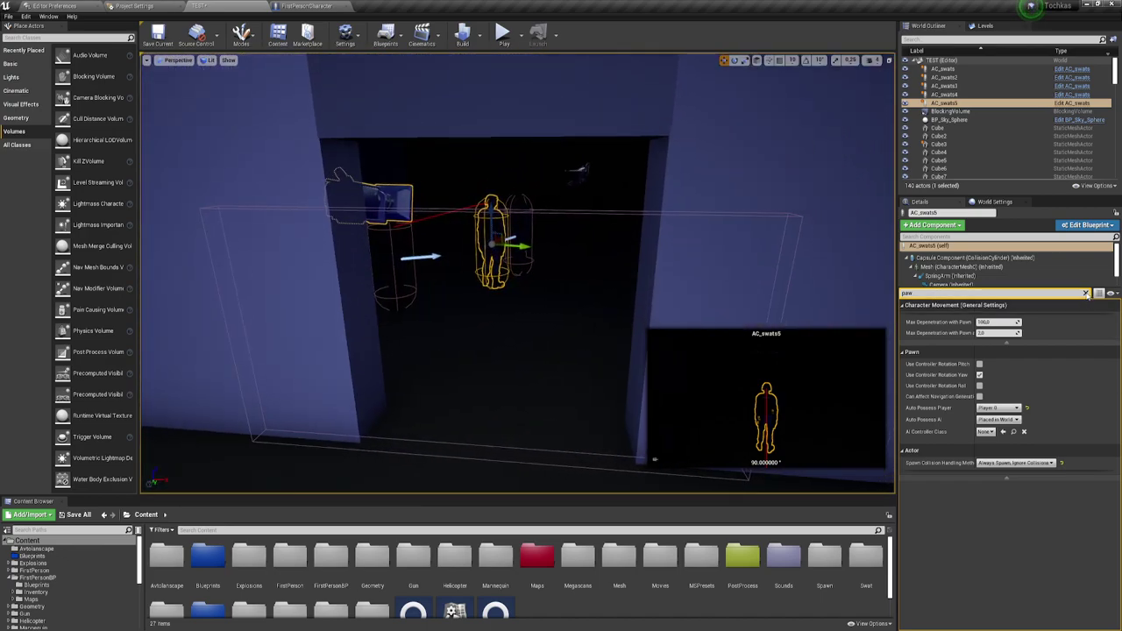
{"action": "left_click", "coordinate": [1087, 294]}
{"action": "left_click", "coordinate": [973, 257]}
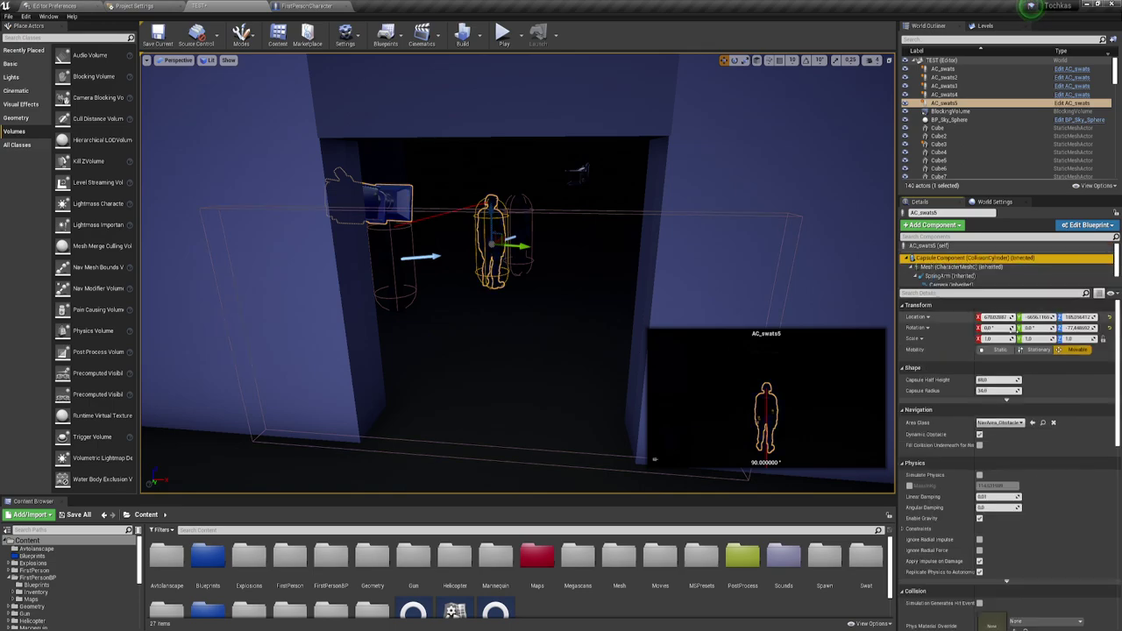
{"action": "scroll", "coordinate": [1007, 350], "scroll_direction": "down", "scroll_amount": 3}
{"action": "scroll", "coordinate": [1007, 351], "scroll_direction": "down", "scroll_amount": 3}
{"action": "scroll", "coordinate": [1007, 350], "scroll_direction": "down", "scroll_amount": 2}
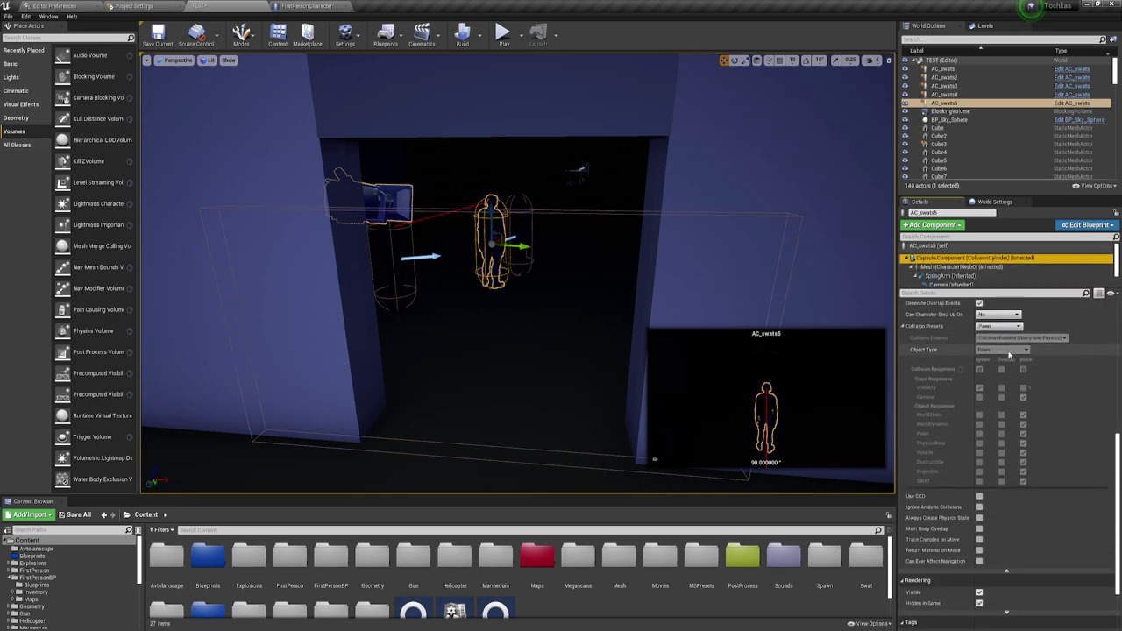
Step: Set the capsule's collision preset to Custom with object type SWAT, ignoring Camera
{"action": "left_click", "coordinate": [996, 327]}
{"action": "left_click", "coordinate": [996, 335]}
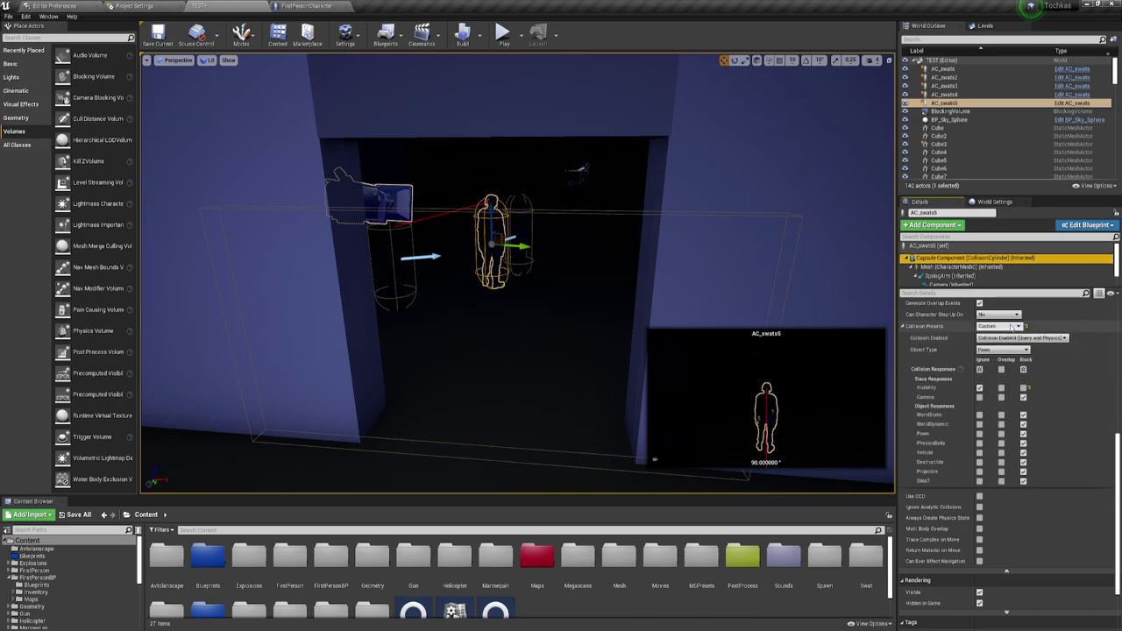
{"action": "left_click", "coordinate": [1008, 348]}
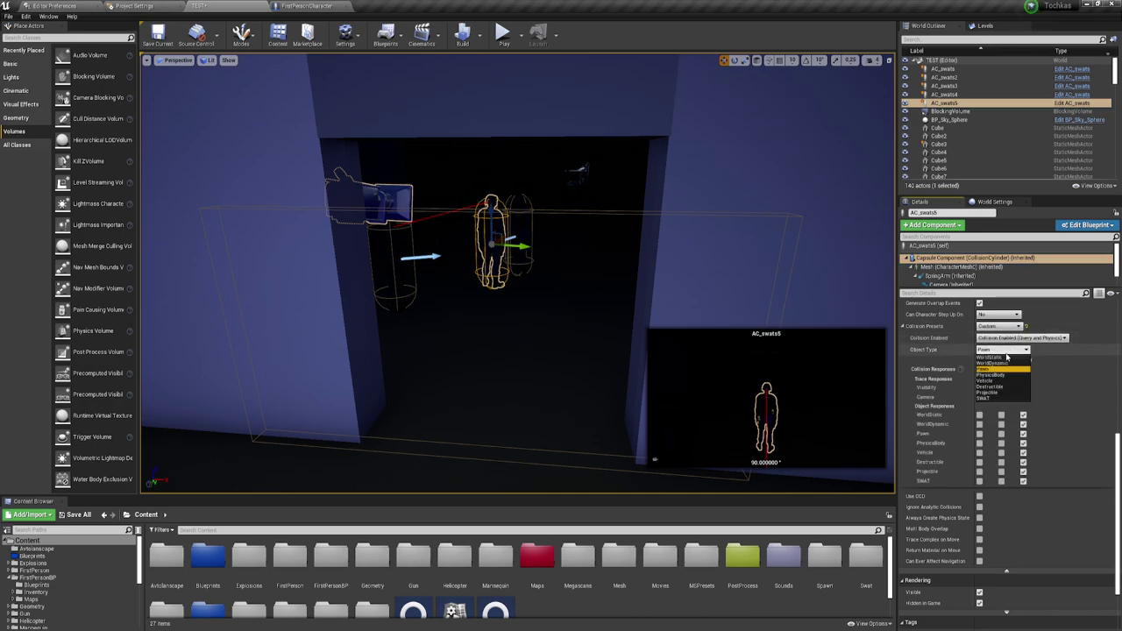
{"action": "left_click", "coordinate": [993, 399]}
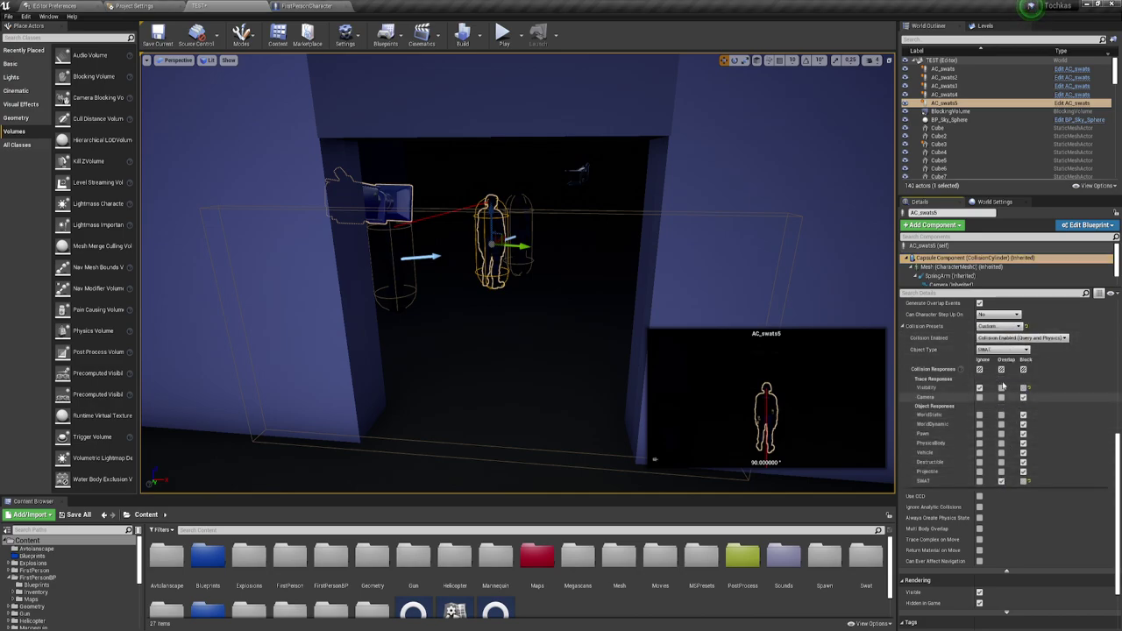
{"action": "left_click", "coordinate": [979, 397]}
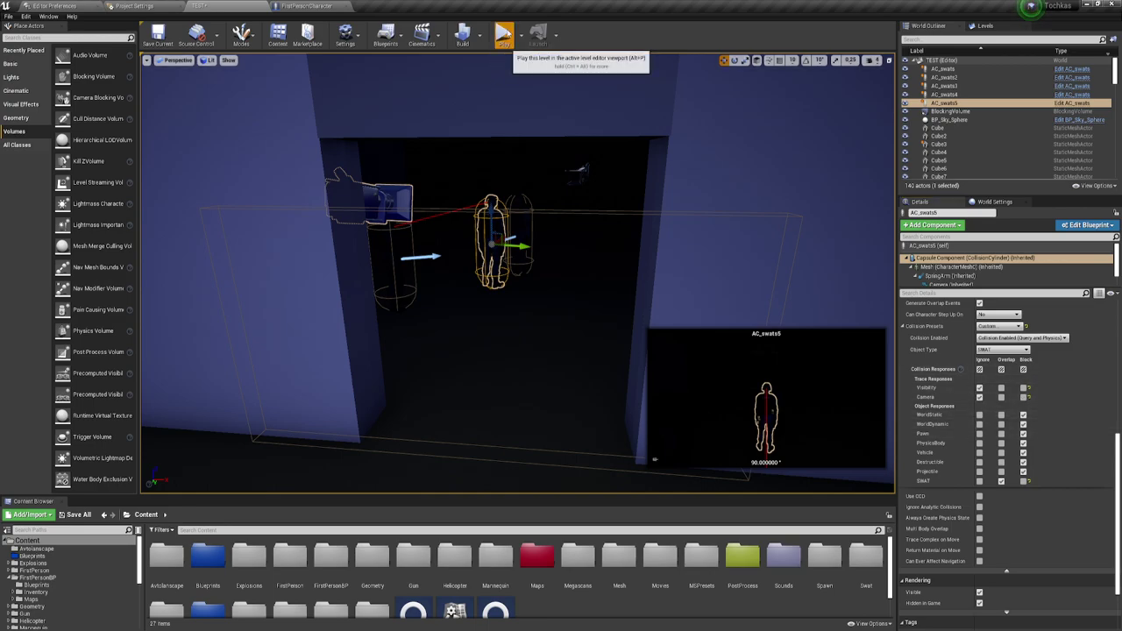
{"action": "left_click", "coordinate": [502, 33]}
{"action": "key", "text": "w"}
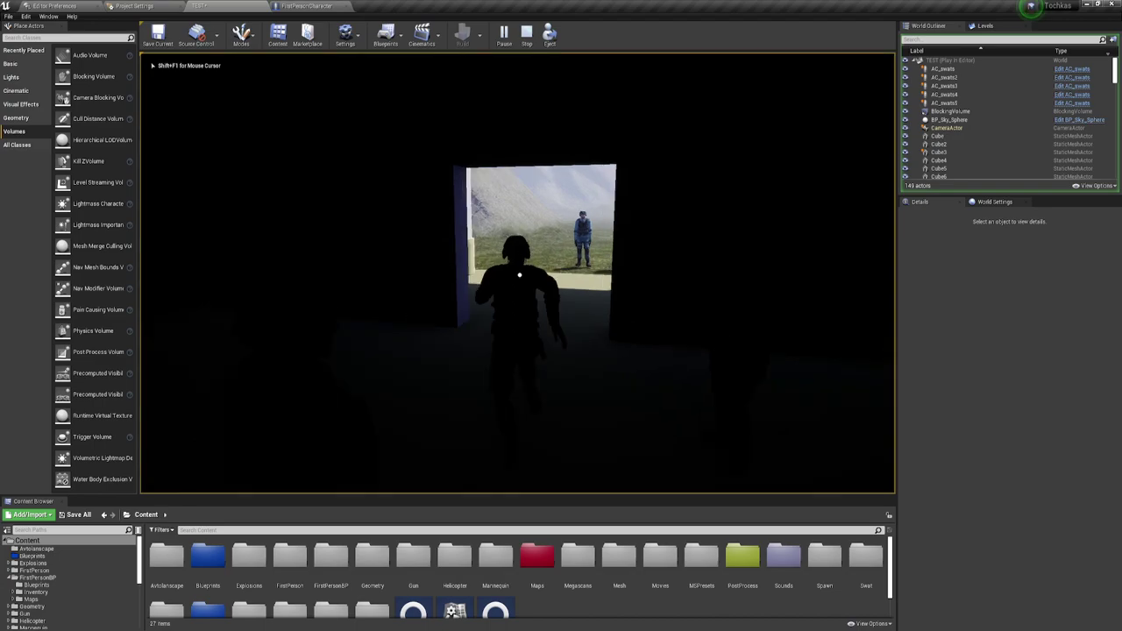
{"action": "key", "text": "w"}
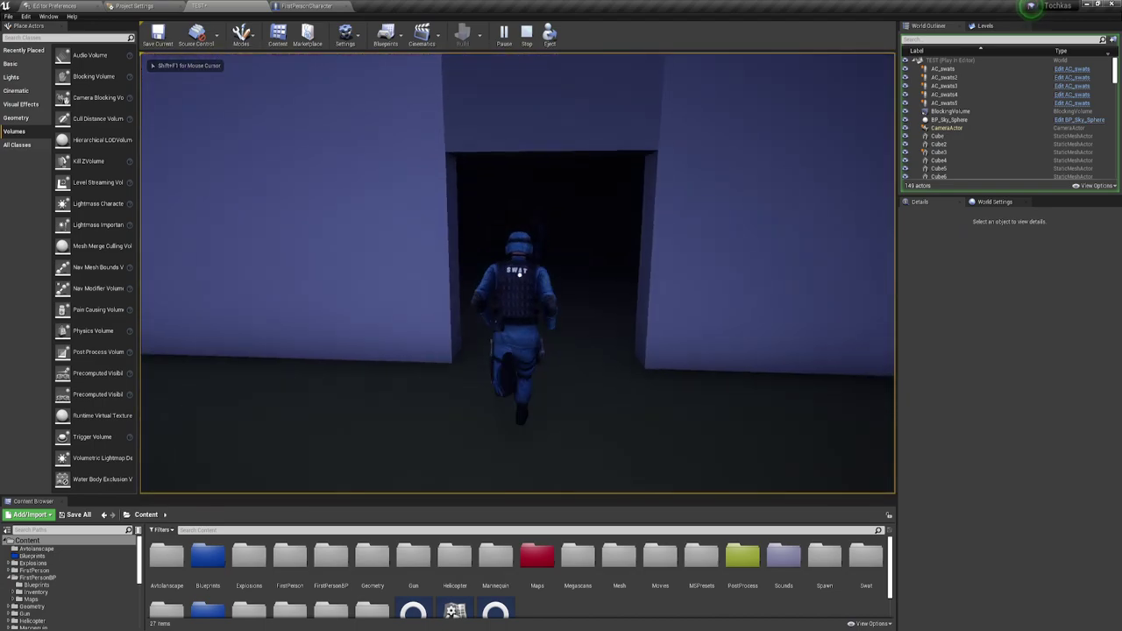
{"action": "key", "text": "w"}
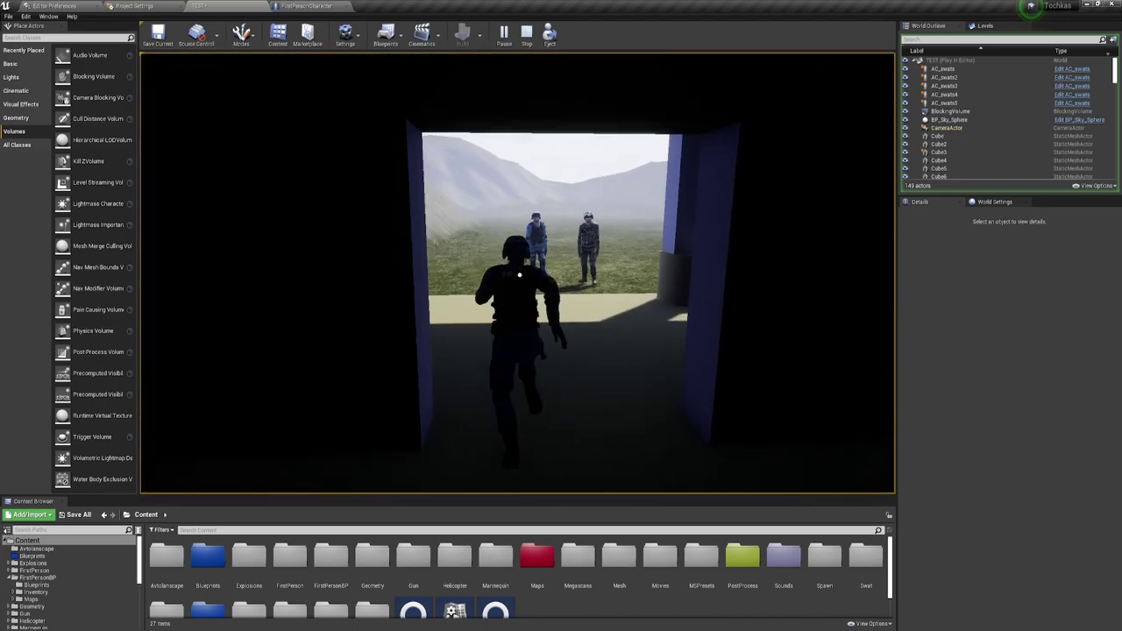
{"action": "key", "text": "Escape"}
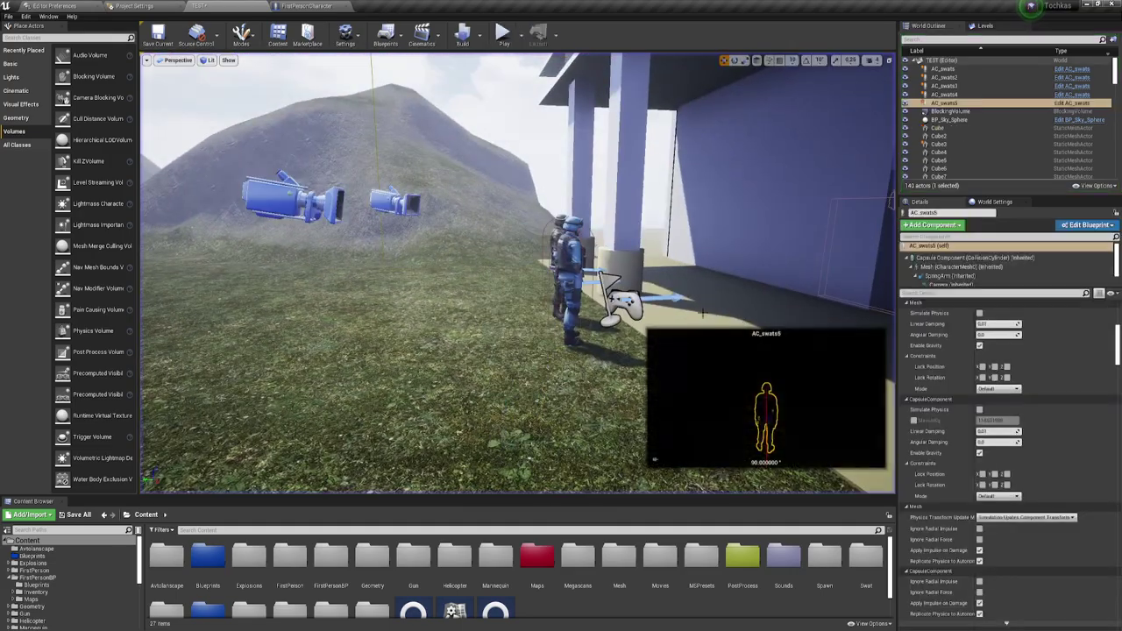
{"action": "key", "text": "f"}
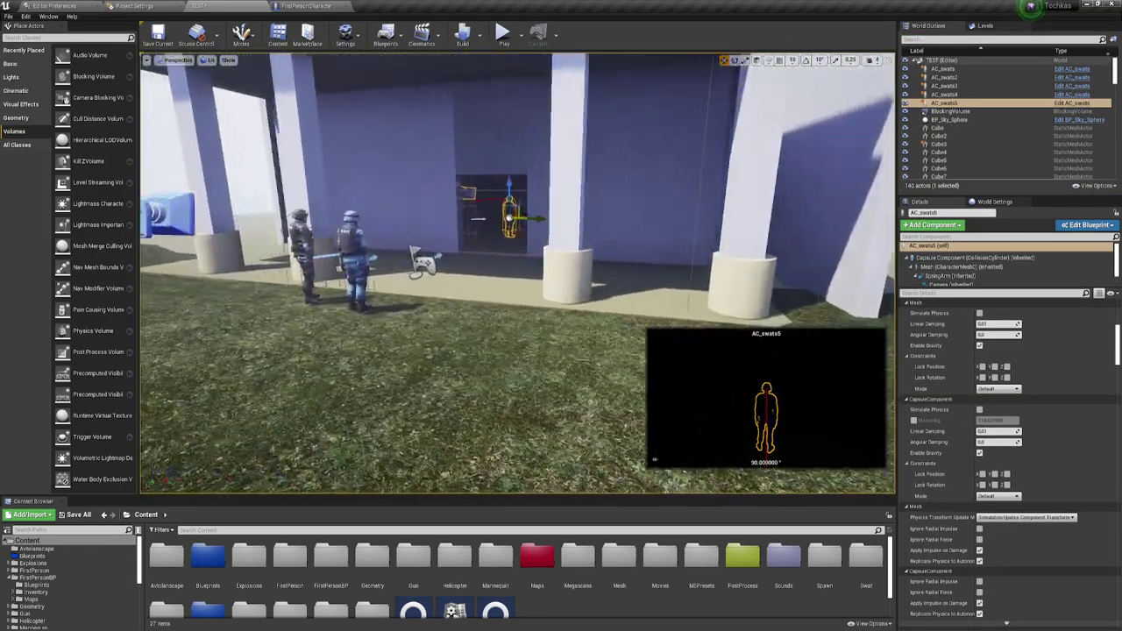